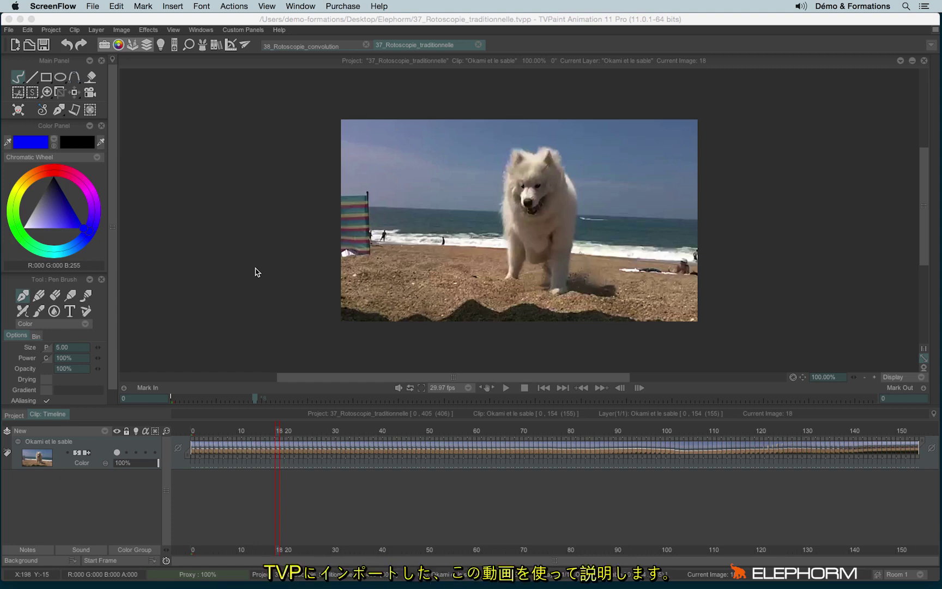
- Preview the beach clip by scrubbing through it and playing it back
left_click_drag(199, 433, 532, 442)
left_click_drag(437, 436, 193, 436)
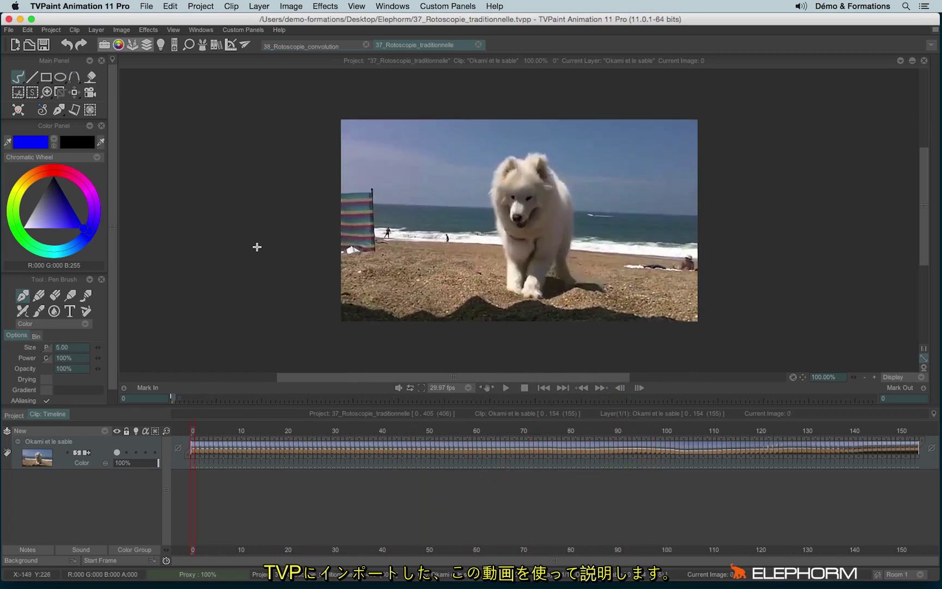
left_click(506, 388)
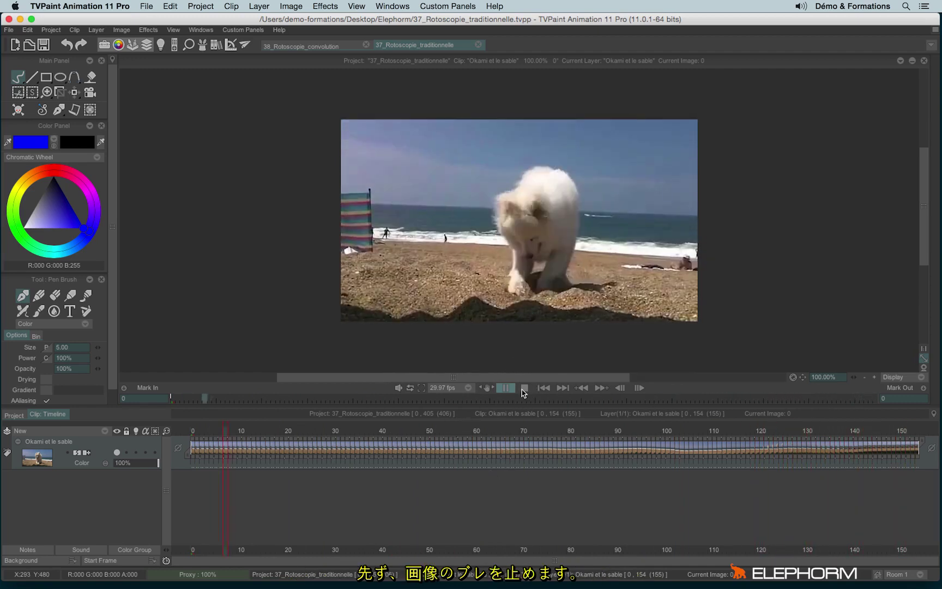
left_click(524, 388)
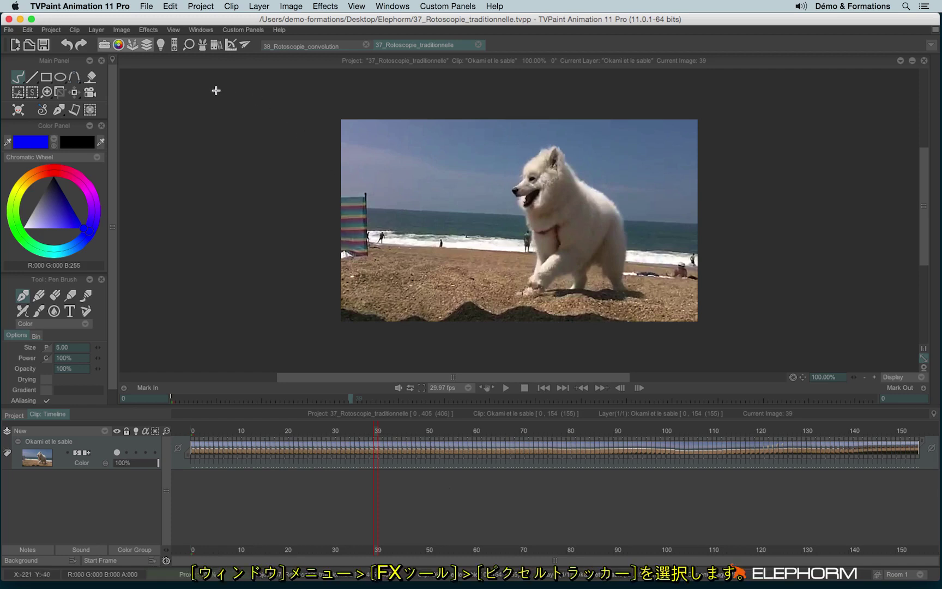
- Open the Pixel Tracker from FX Tools, move it aside and place the tracker on the beach figure
left_click(202, 31)
mouse_move(216, 119)
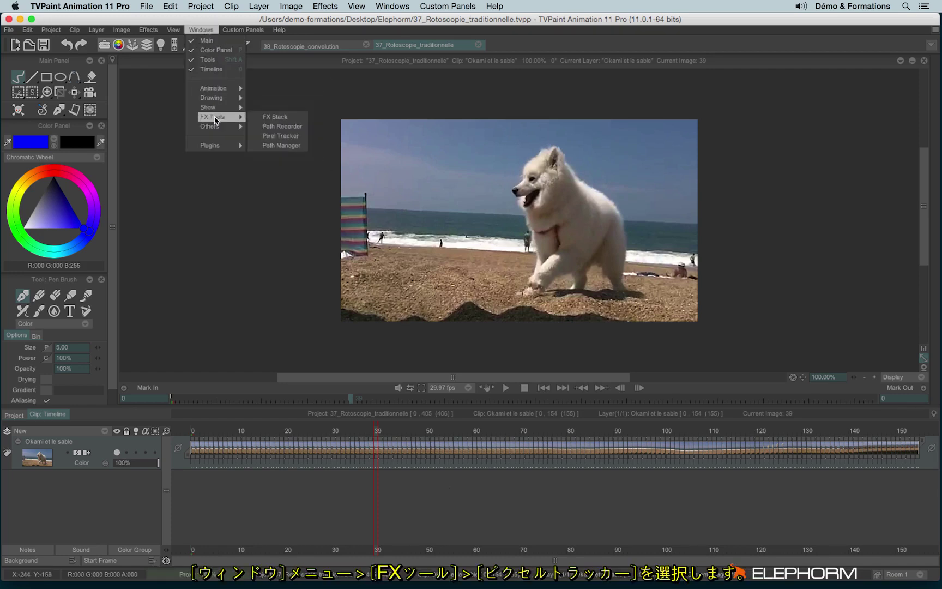
left_click(299, 140)
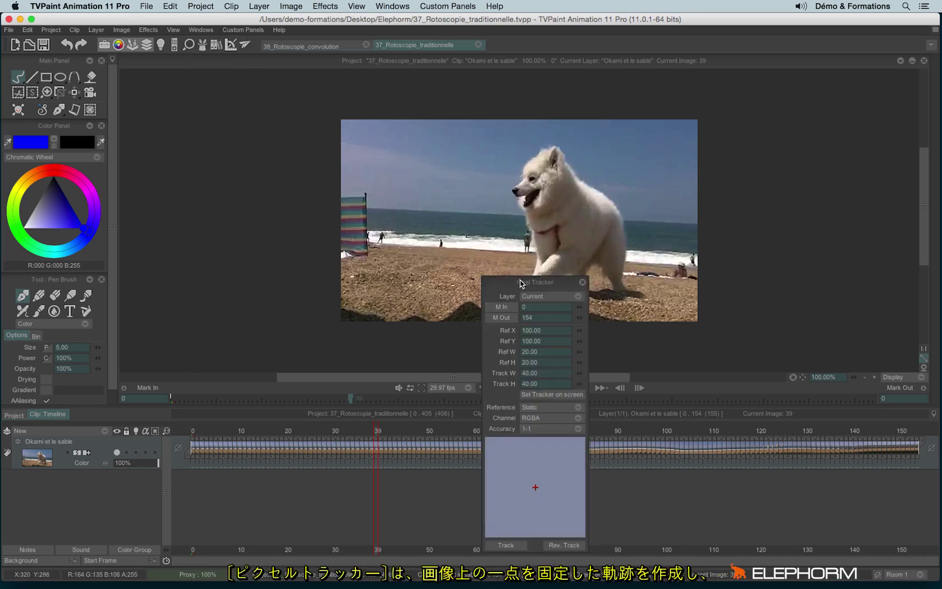
left_click_drag(510, 277, 158, 82)
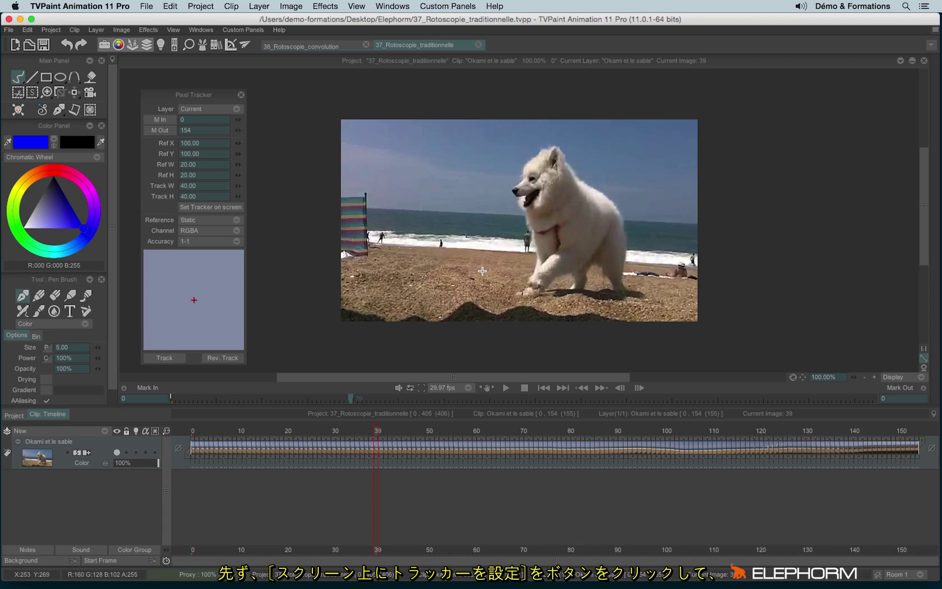
left_click(199, 208)
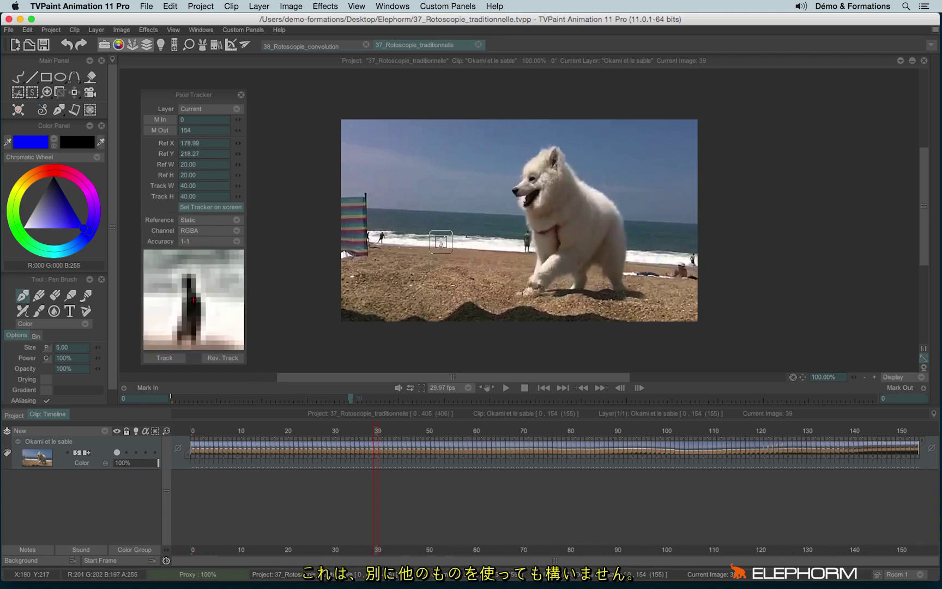
left_click(442, 242)
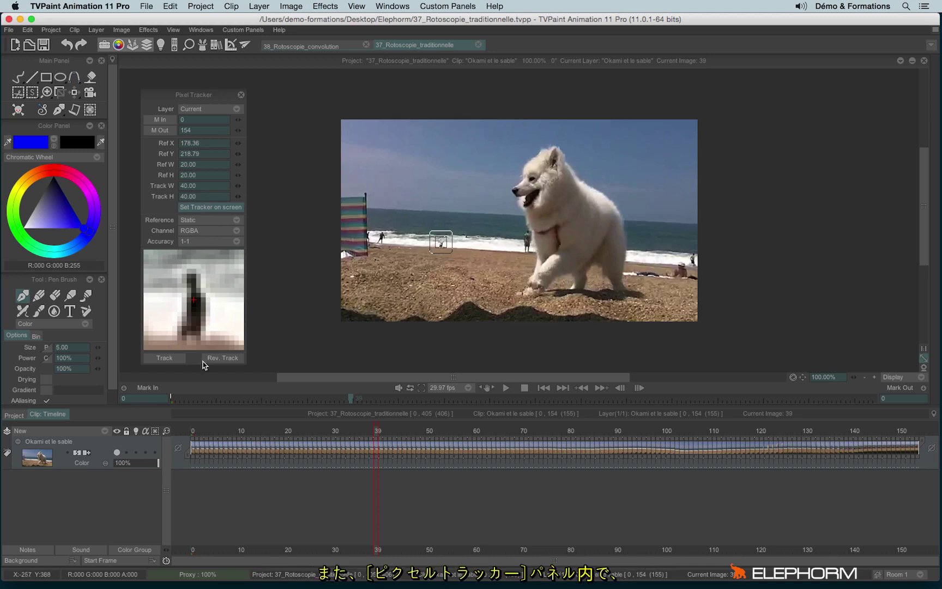
- At frame 0 anchor the tracker on the beach figure and set the tracking end at frame 129
left_click(179, 430)
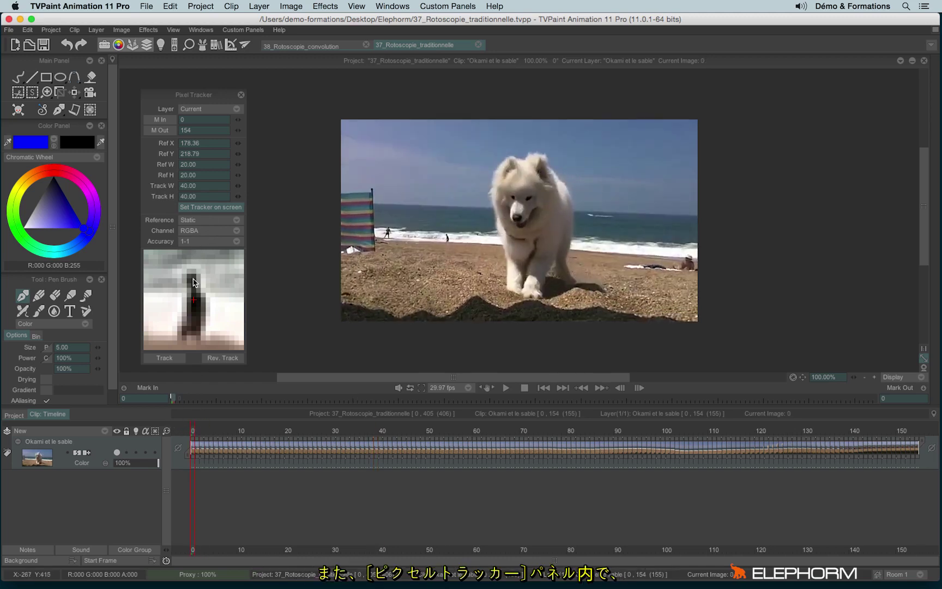
left_click(192, 209)
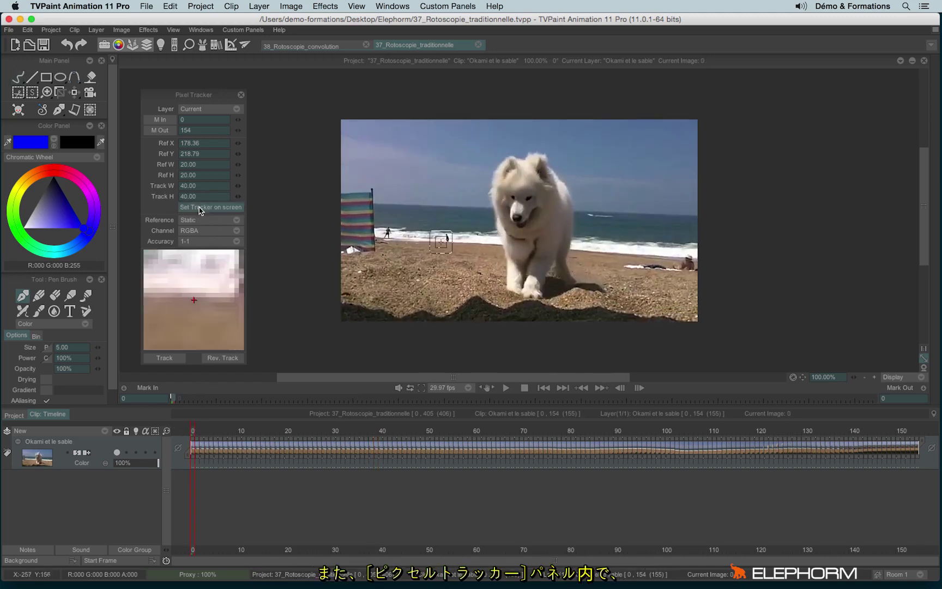
left_click(447, 236)
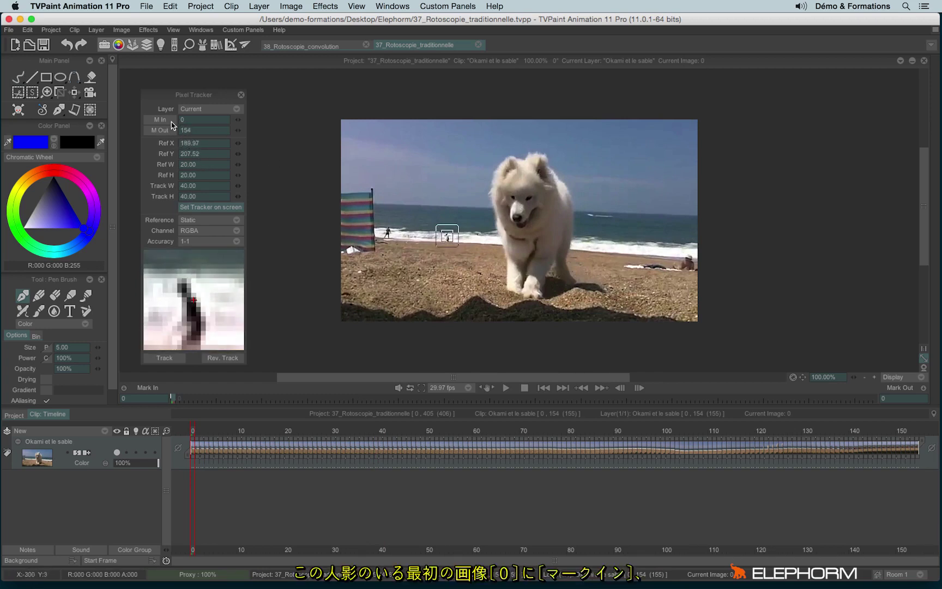
left_click_drag(193, 432, 800, 457)
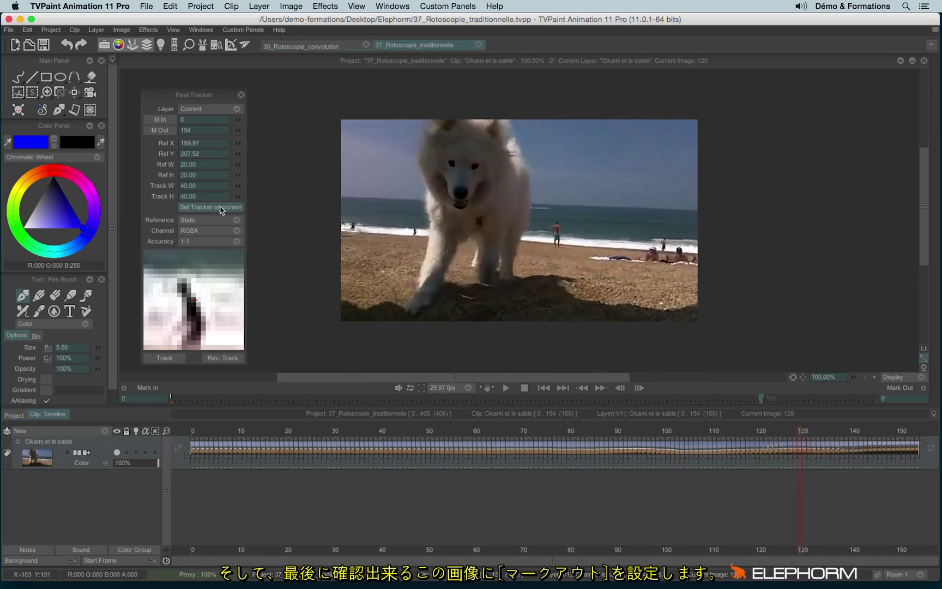
left_click(159, 132)
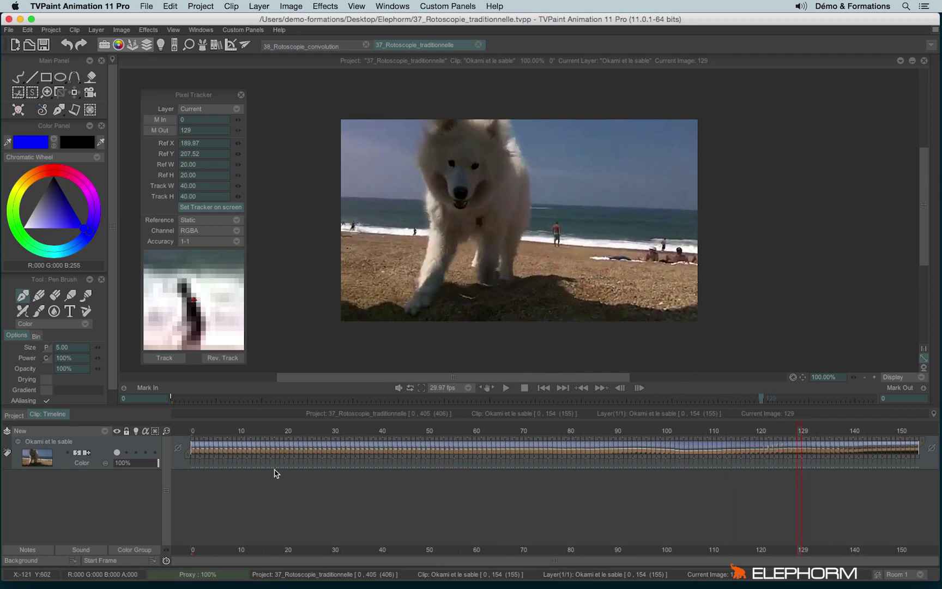
- Run the track from frame 0, save it as Track 1 and close the Pixel Tracker
left_click(195, 431)
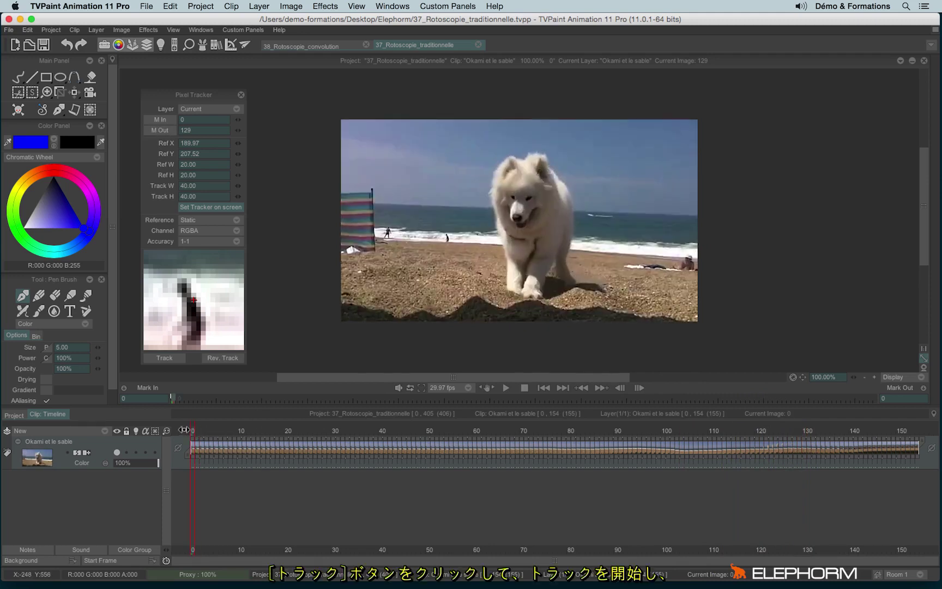
left_click(164, 359)
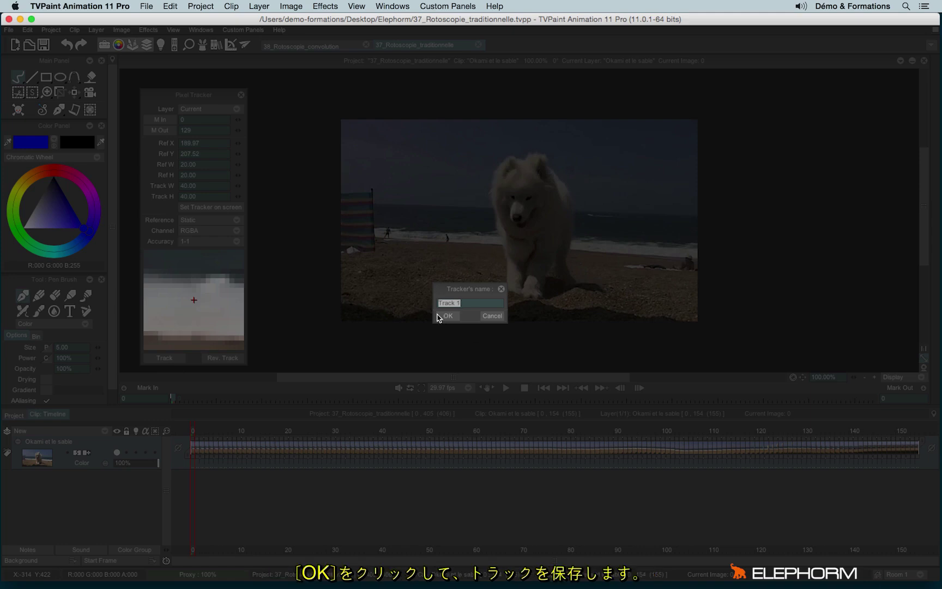
left_click(448, 316)
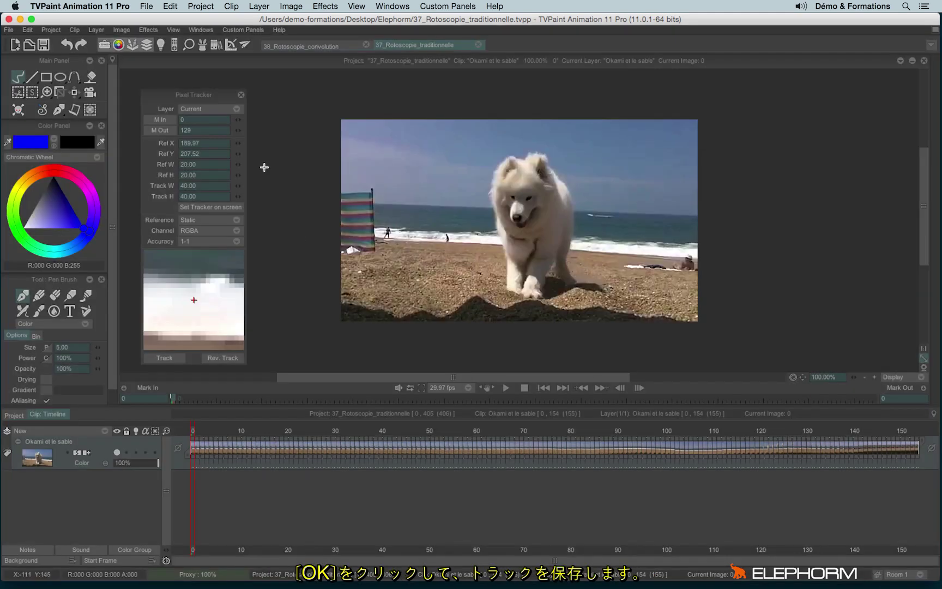
left_click(241, 95)
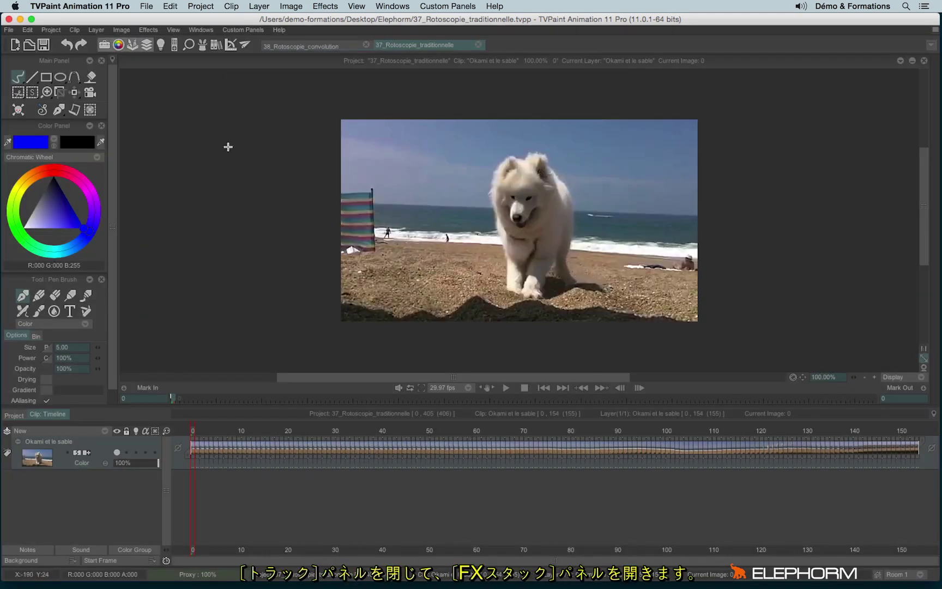
- In the FX Stack, switch off and collapse both existing stabilization effects
left_click(203, 45)
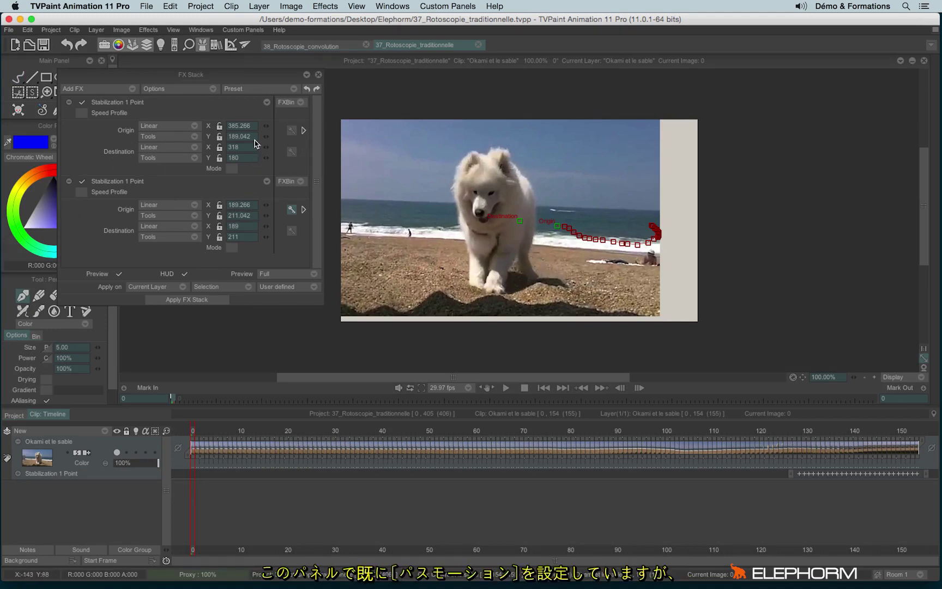
left_click(82, 102)
left_click(69, 102)
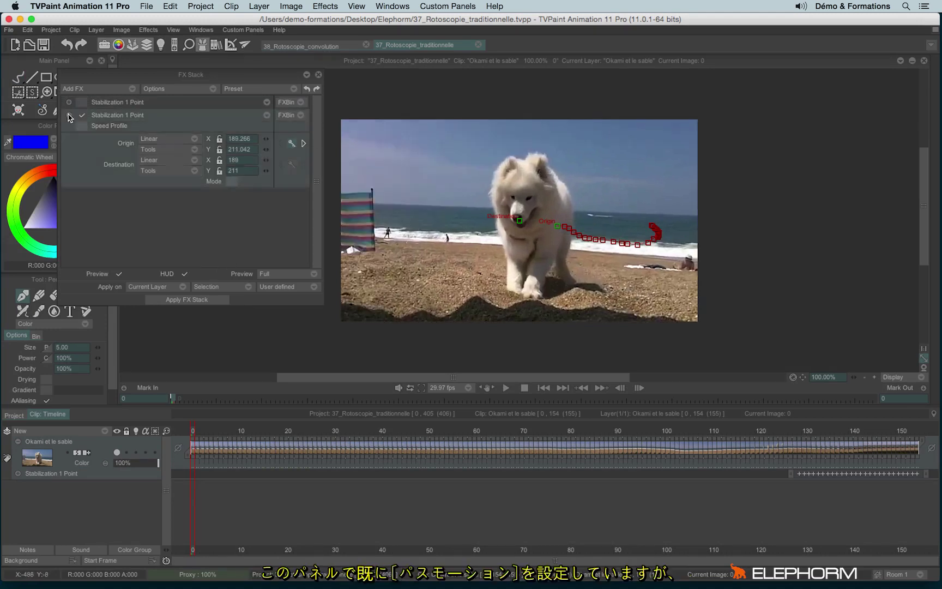
left_click(68, 116)
left_click(82, 115)
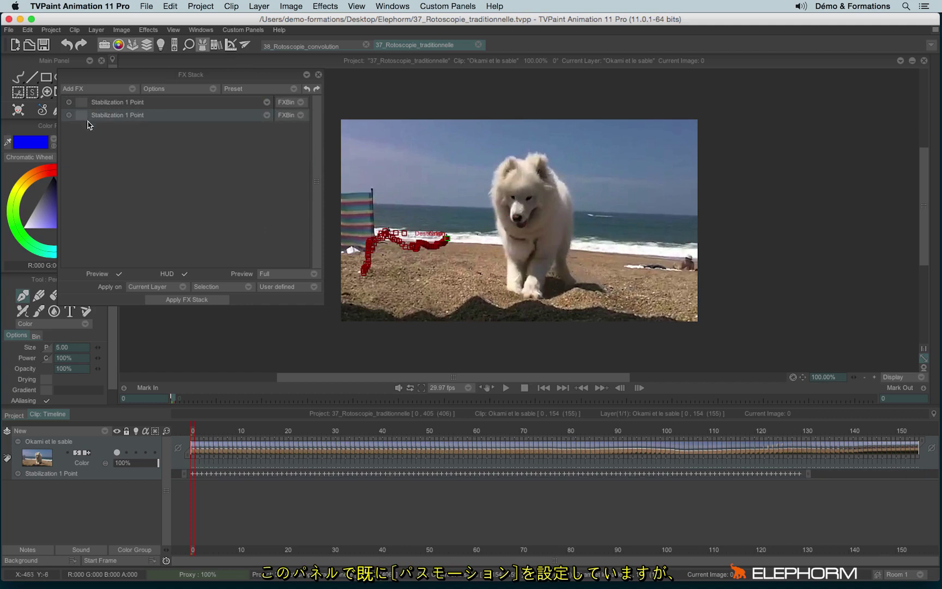
- Add a Stabilization 1 Point effect and copy its origin path from Track 1
left_click(112, 88)
mouse_move(142, 155)
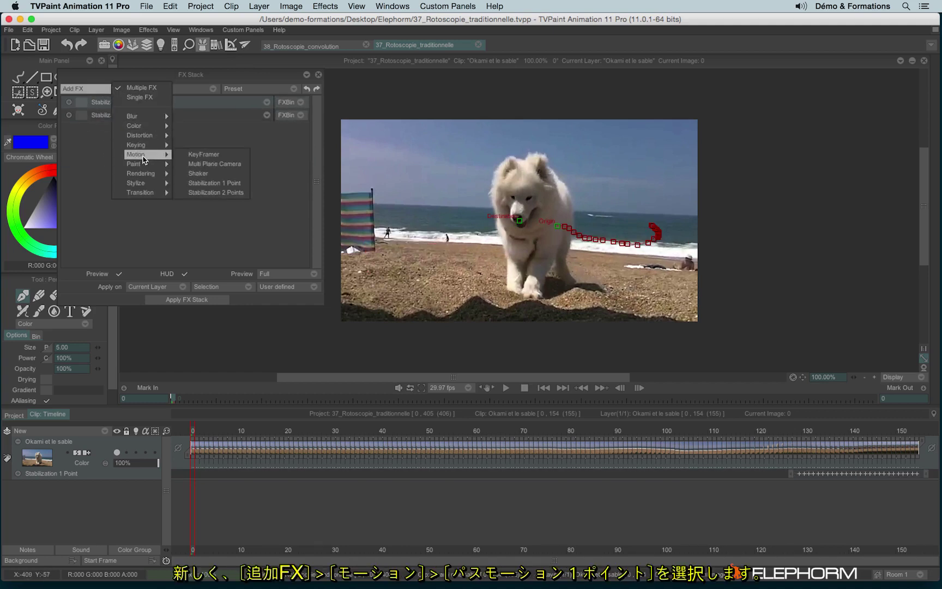
left_click(243, 184)
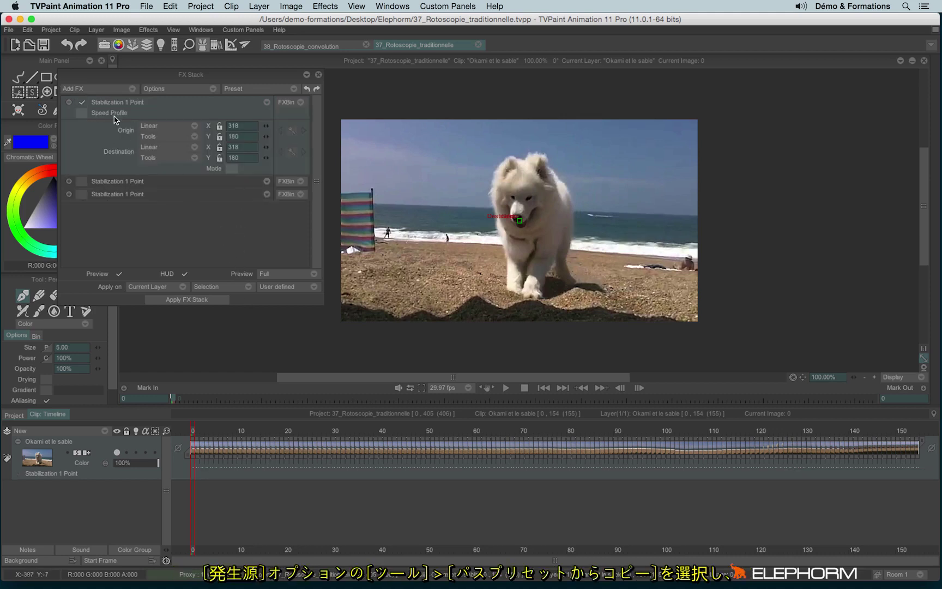
left_click(146, 140)
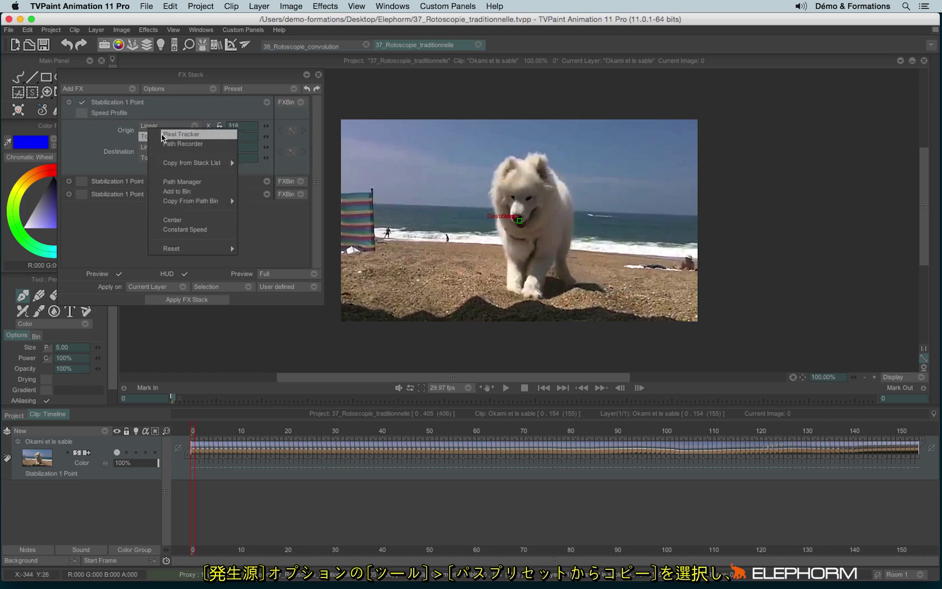
mouse_move(201, 167)
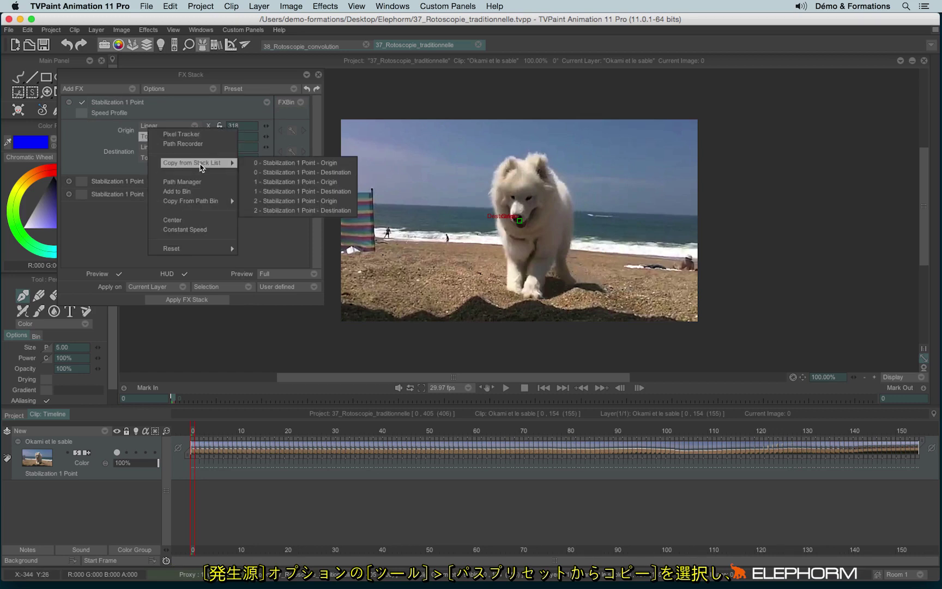
mouse_move(201, 202)
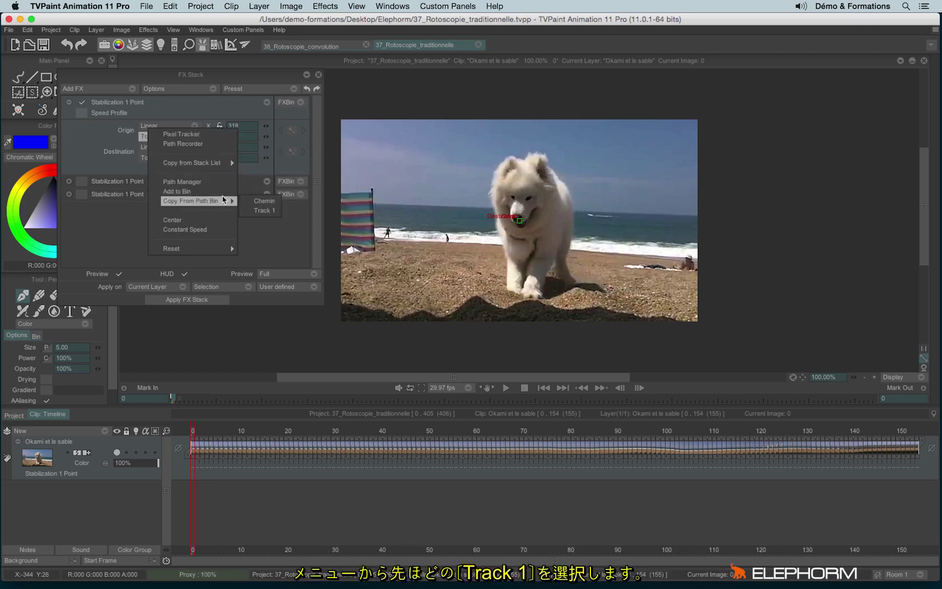
left_click(264, 211)
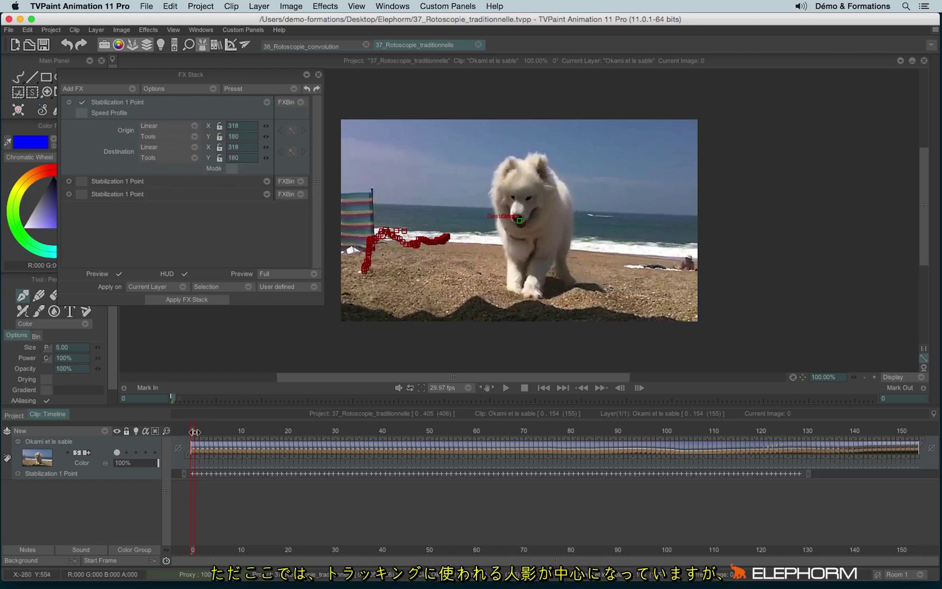
- Drag the stabilization destination point down-left to centre the dog, scrubbing to verify it stays centred
mouse_move(194, 430)
left_mouse_down()
mouse_move(366, 443)
mouse_move(669, 441)
mouse_move(772, 454)
mouse_move(427, 449)
mouse_move(492, 458)
left_mouse_up()
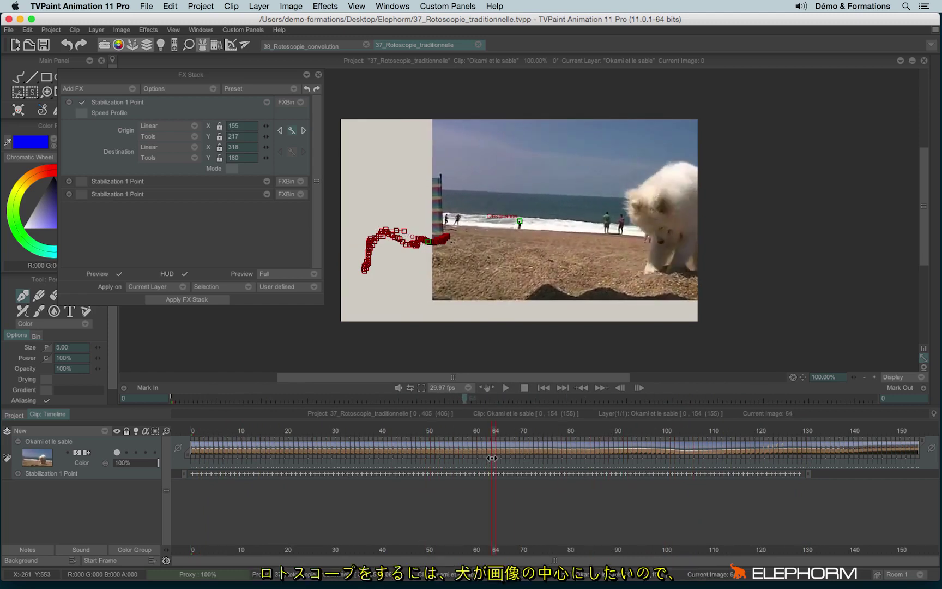
left_click_drag(493, 457, 193, 457)
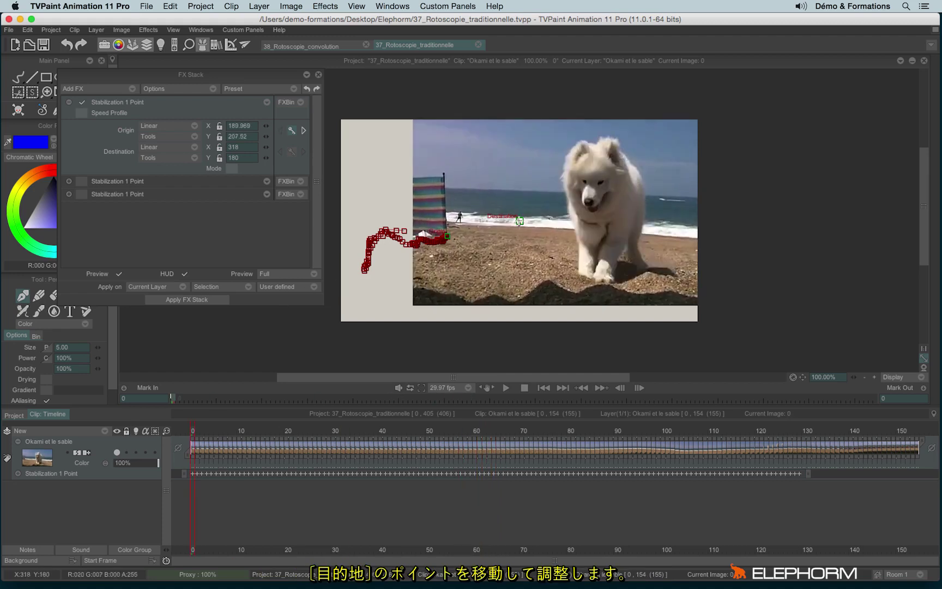
left_click_drag(520, 221, 448, 237)
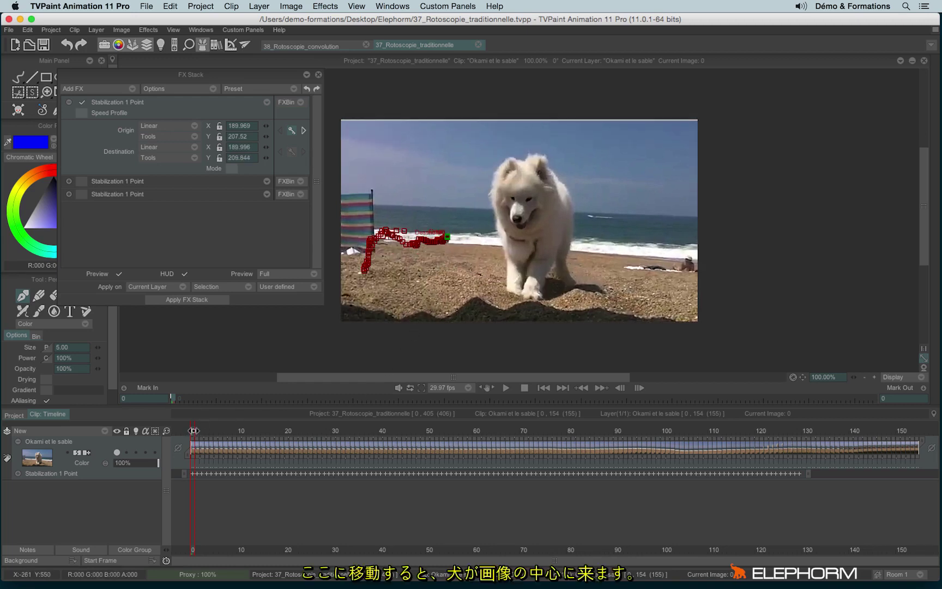
mouse_move(194, 431)
left_mouse_down()
mouse_move(501, 454)
mouse_move(858, 504)
left_mouse_up()
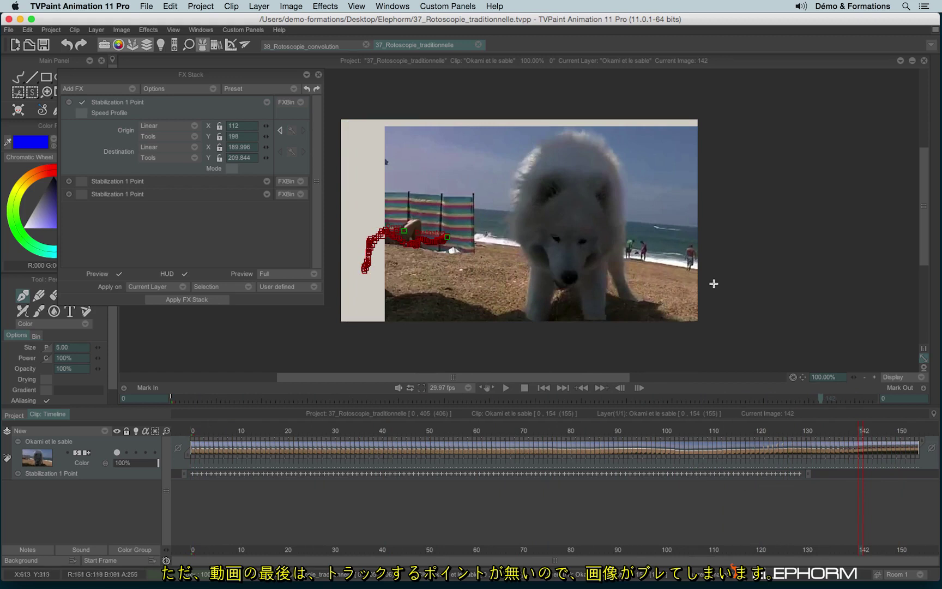
- Scrub through the stabilized Untitled clip and check its empty effects stack
left_click(319, 76)
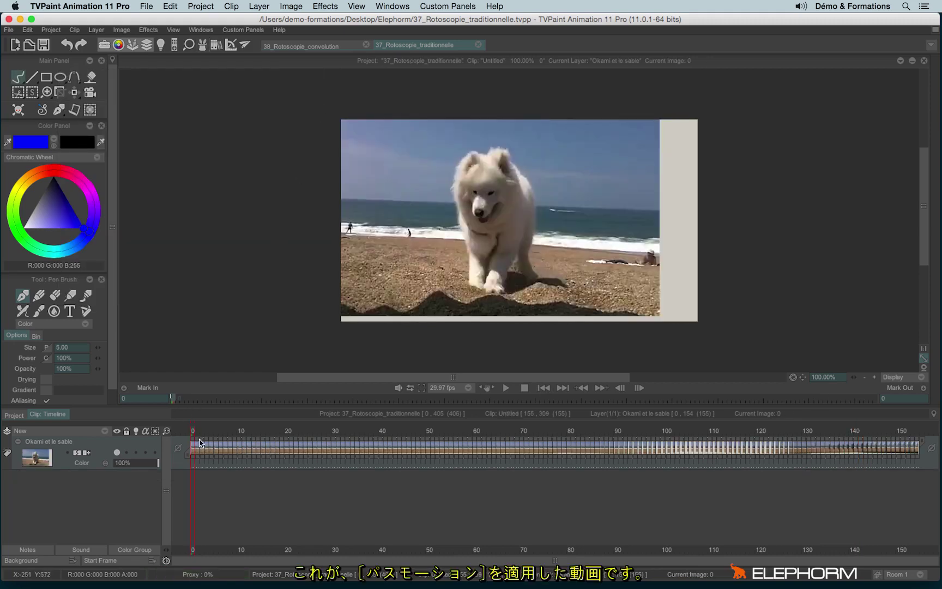
left_click_drag(194, 452, 810, 468)
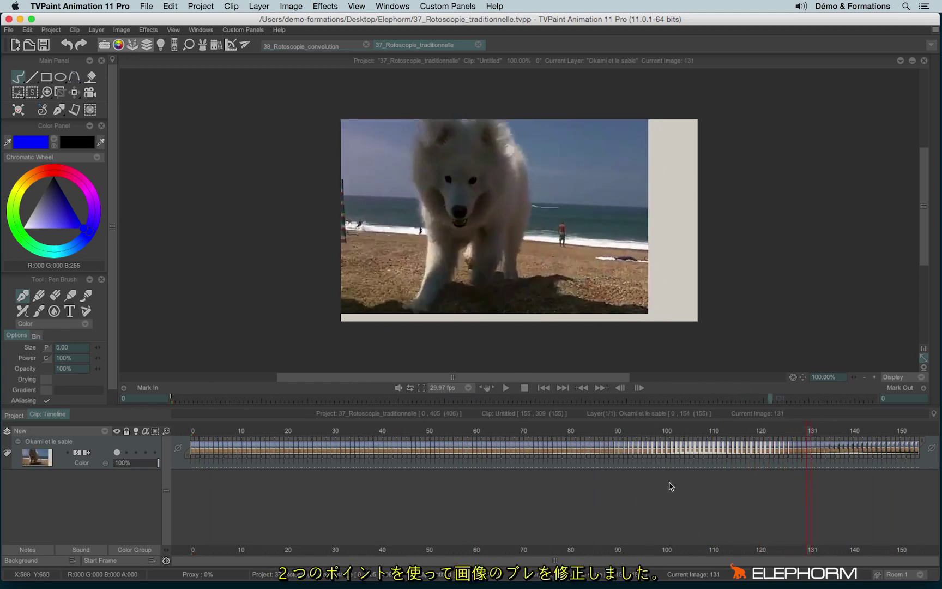
left_click(202, 46)
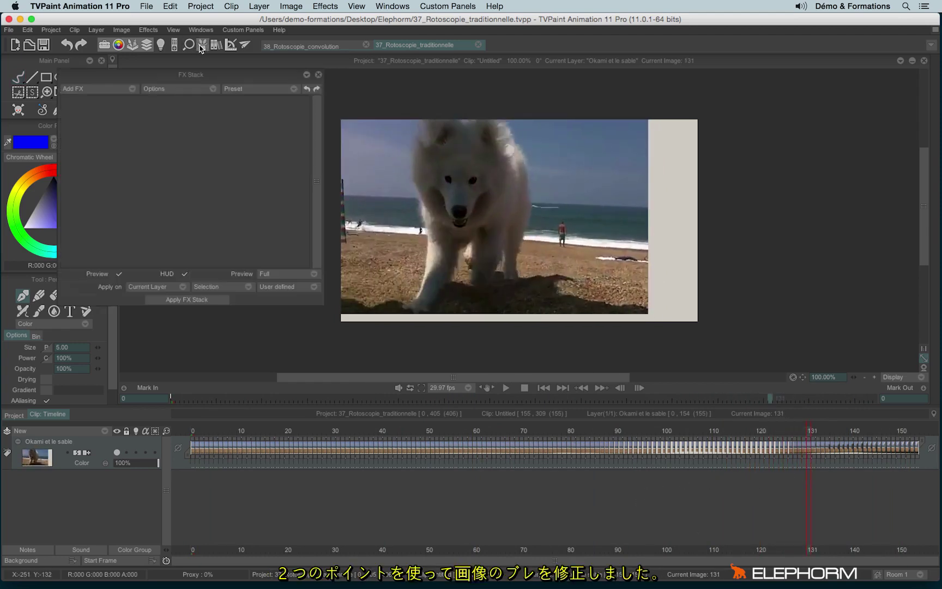
left_click(319, 76)
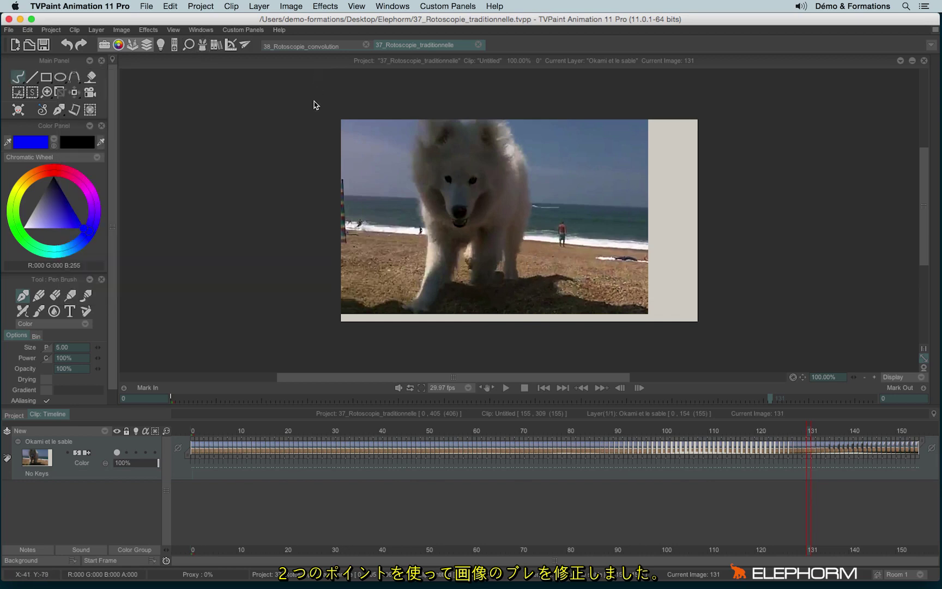
- Reopen the Okami et le sable clip, enable the second Stabilization 1 Point, compare tracking paths, and play
left_click(14, 416)
double_click(192, 444)
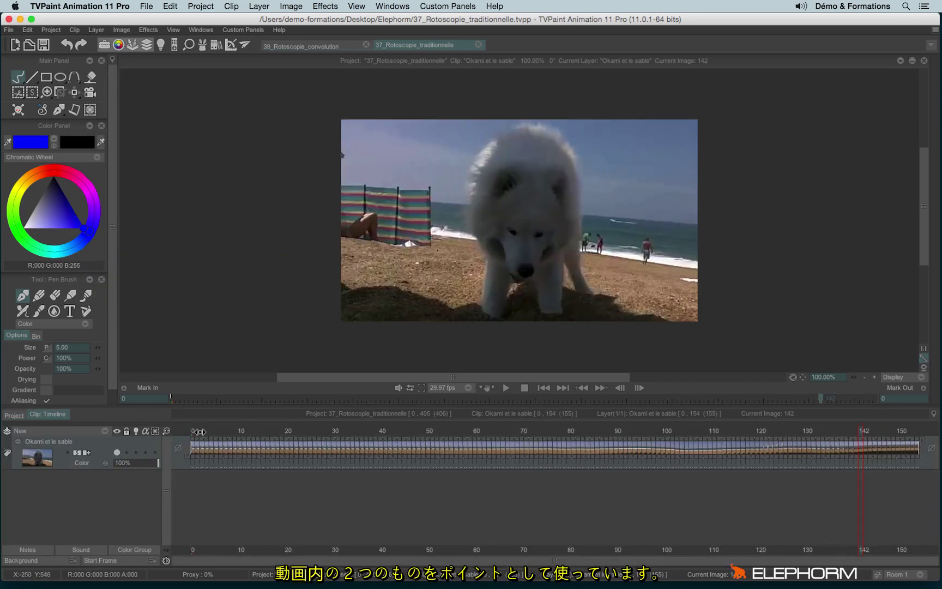
left_click(202, 44)
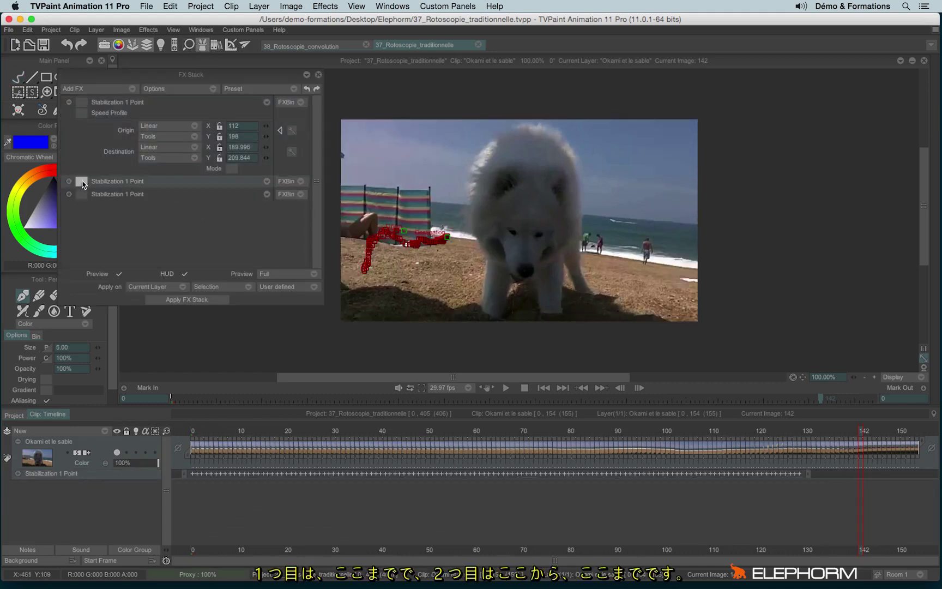
left_click(81, 181)
left_click(117, 182)
left_click(131, 195)
left_click(128, 181)
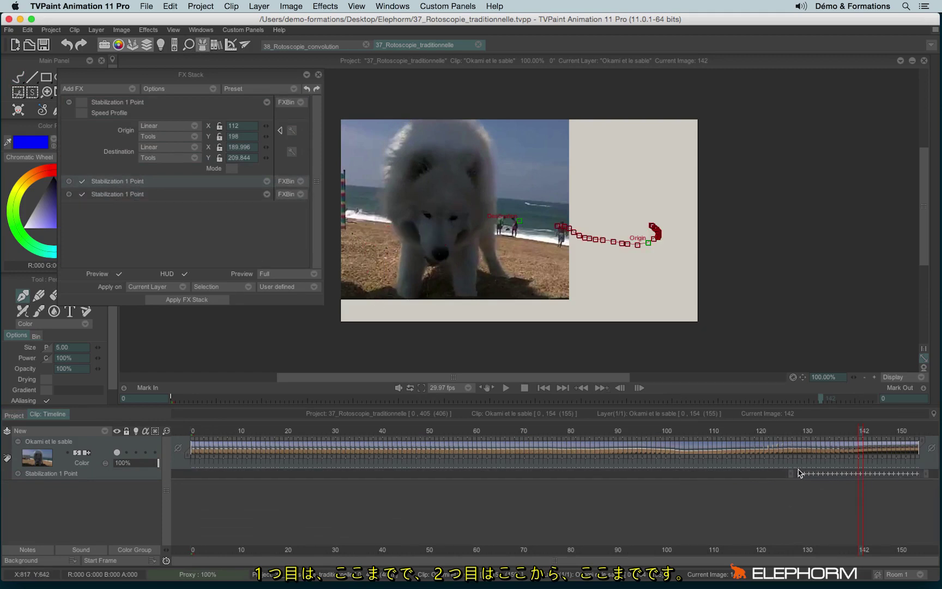
left_click(319, 74)
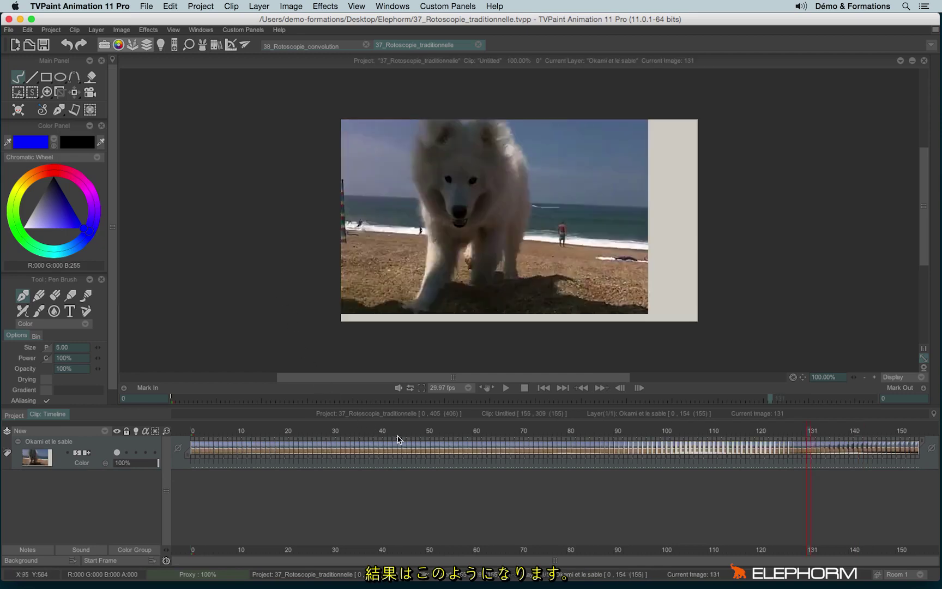
left_click(506, 387)
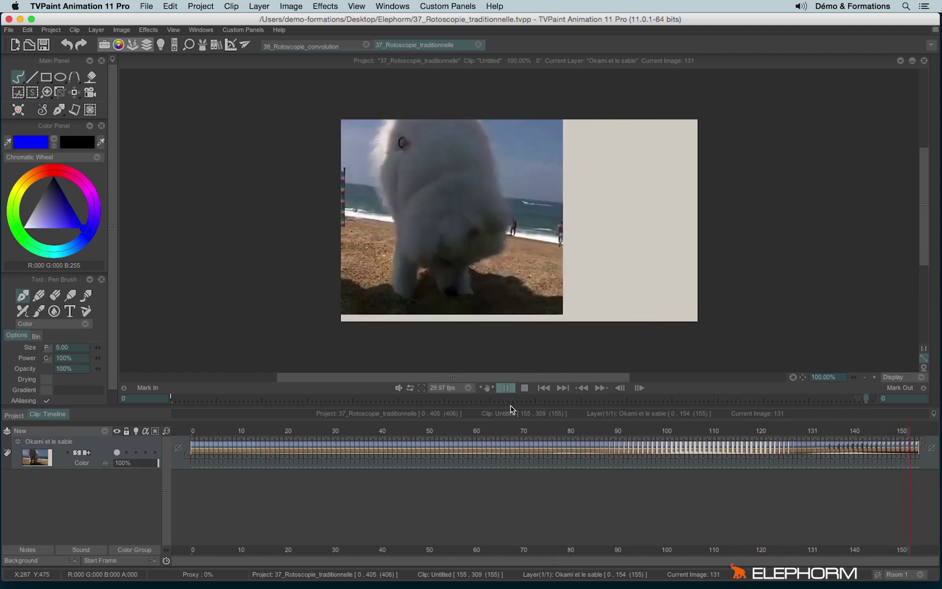
- Add an Anim_0 layer with its cel at image 109 and fade the video to 27% opacity
left_click(523, 388)
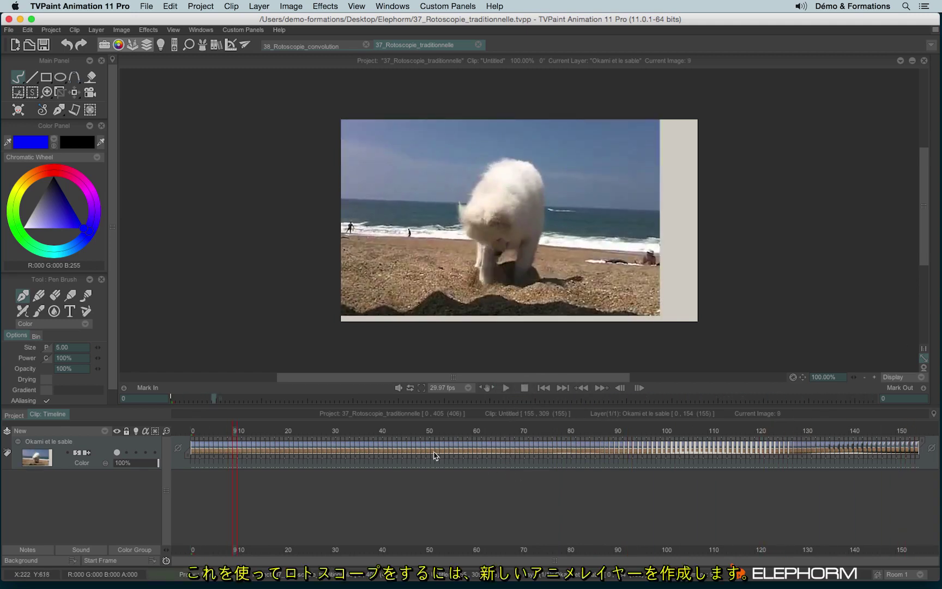
left_click(78, 435)
left_click(111, 442)
left_click_drag(236, 450, 705, 448)
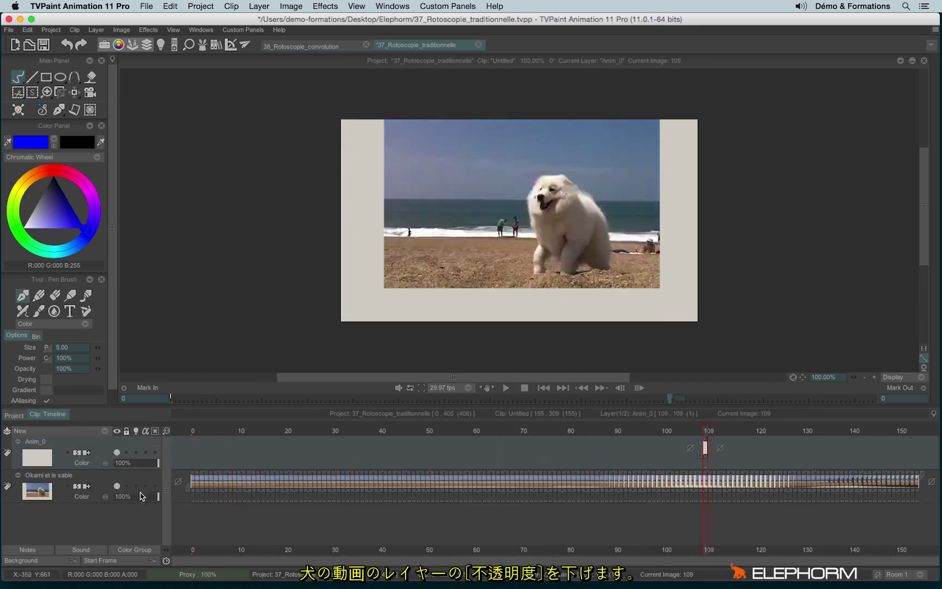
left_click_drag(143, 497, 125, 498)
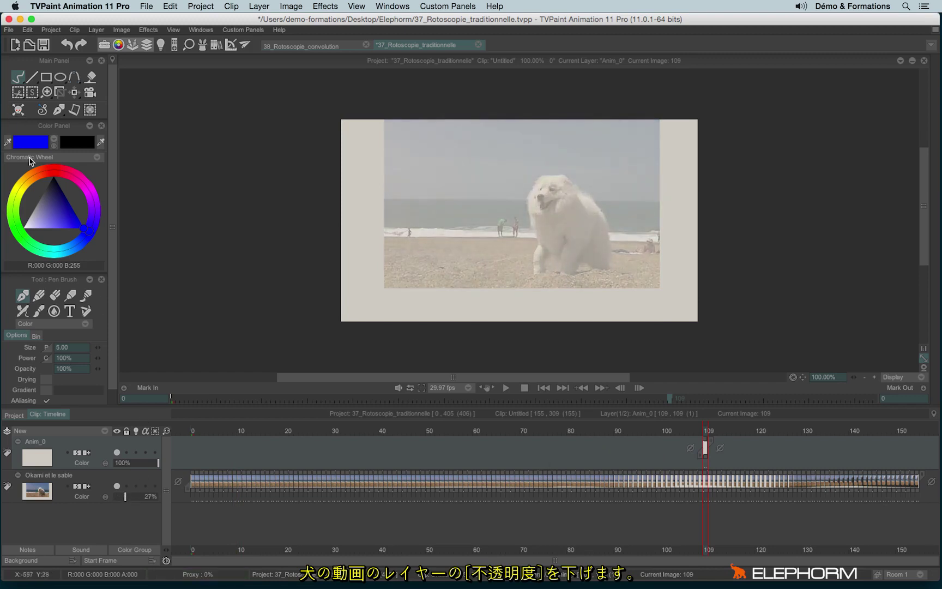
- Trace the dog's head and body in black on the new layer
left_click(54, 139)
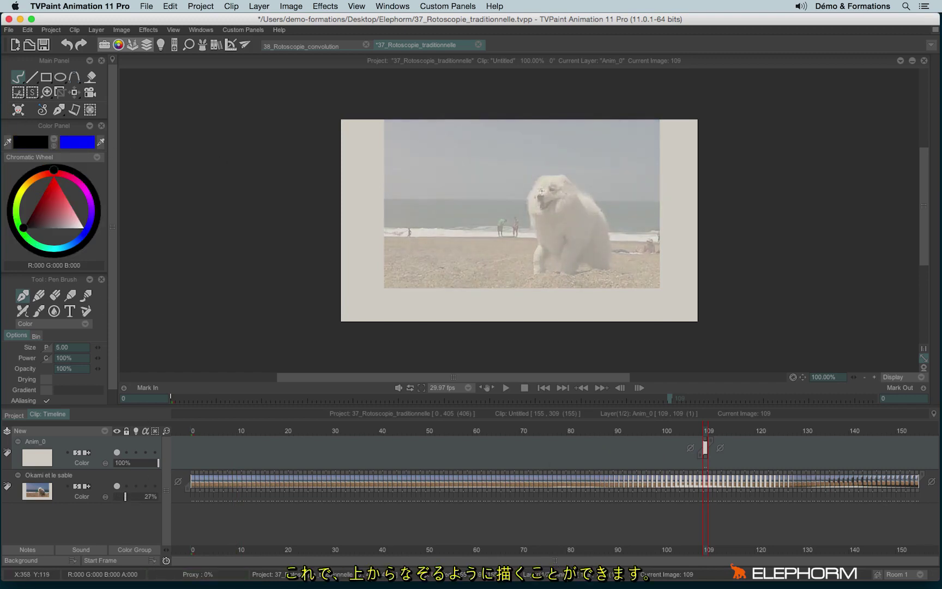
mouse_move(539, 205)
left_mouse_down()
mouse_move(567, 186)
mouse_move(528, 216)
mouse_move(561, 253)
mouse_move(569, 240)
mouse_move(582, 253)
mouse_move(566, 250)
mouse_move(561, 261)
mouse_move(578, 253)
mouse_move(570, 273)
mouse_move(569, 265)
mouse_move(543, 263)
left_mouse_up()
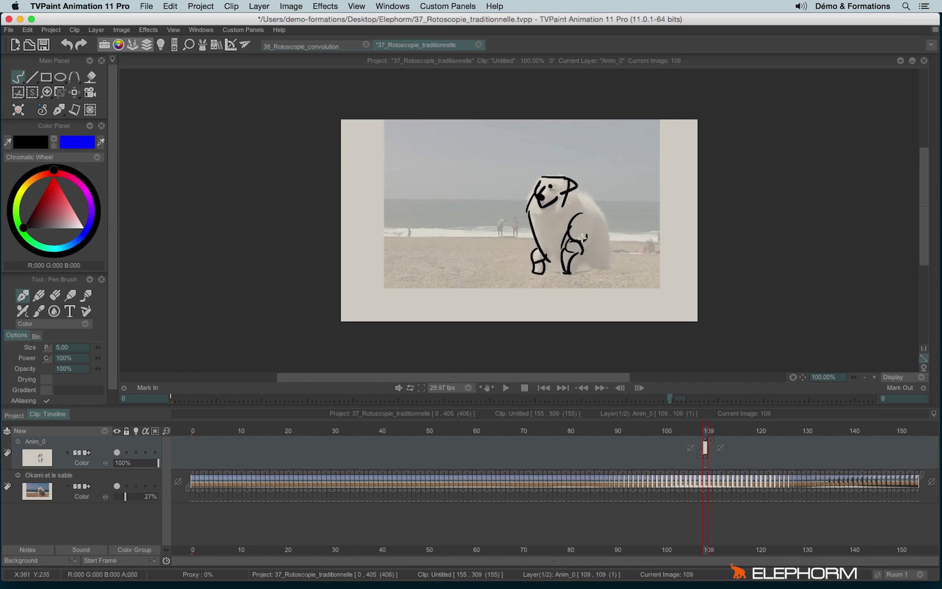
left_click_drag(576, 197, 616, 265)
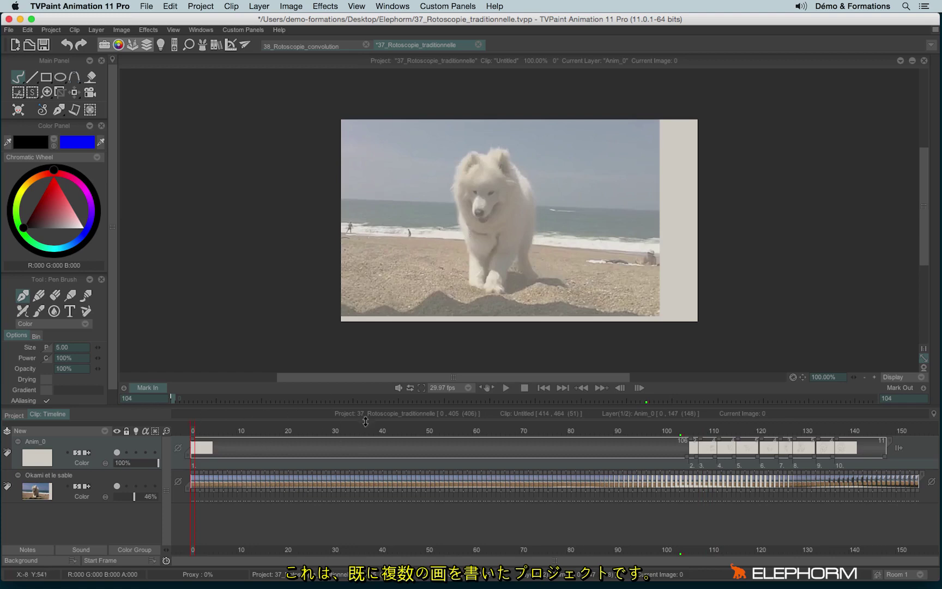
- Play, stop and scrub through the traced sketch frames, then replay the sketch animation from the start
left_click(507, 388)
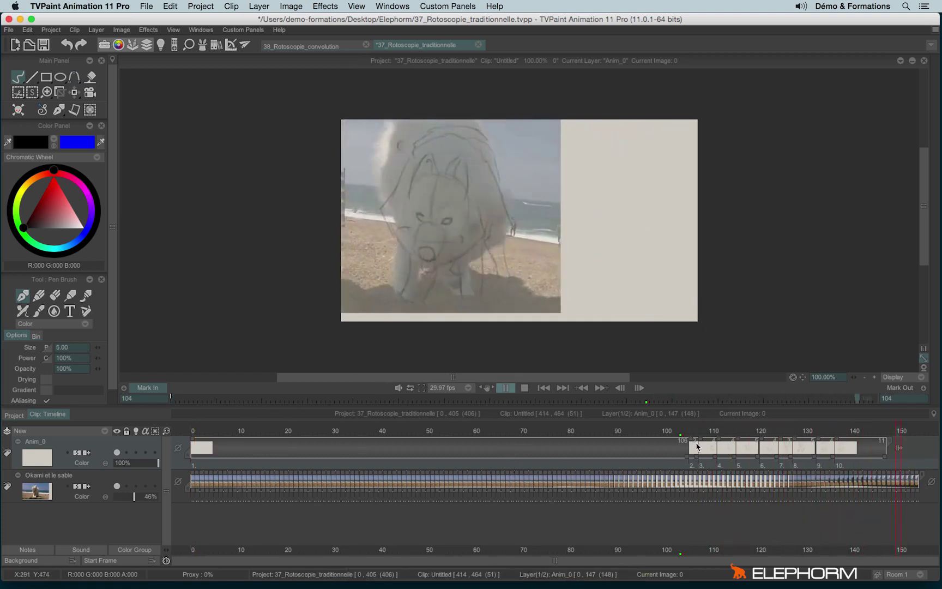
left_click(521, 387)
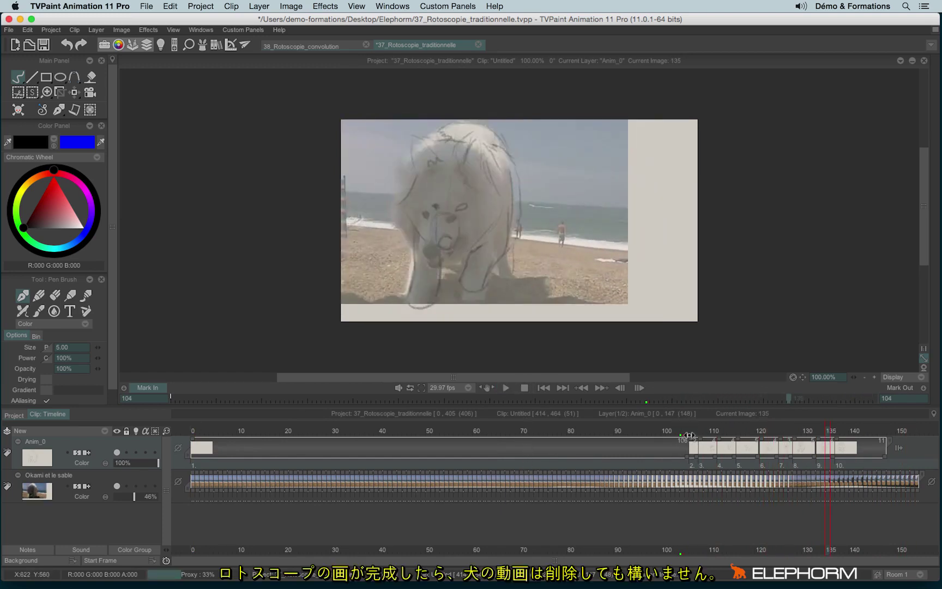
left_click_drag(690, 435, 723, 435)
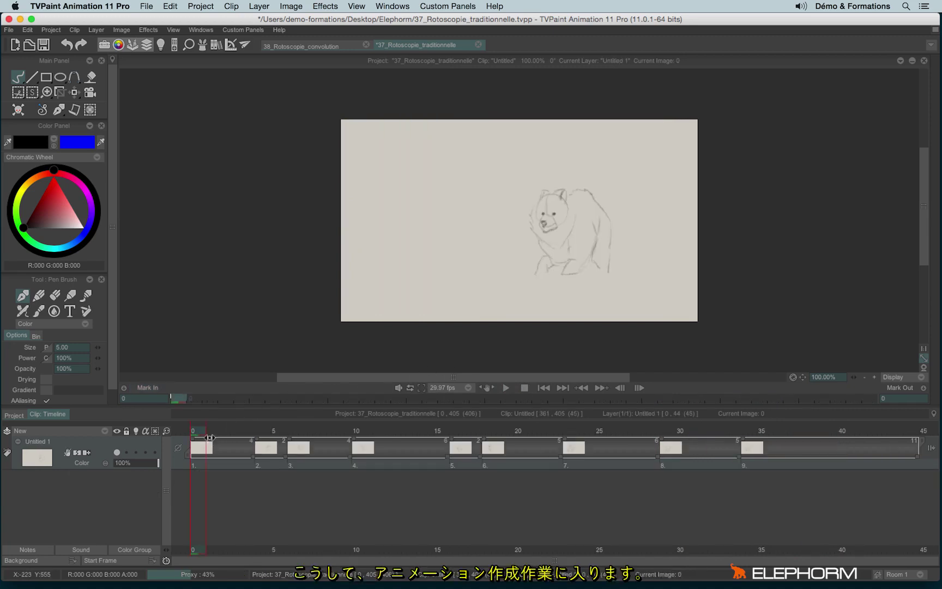
mouse_move(209, 437)
left_mouse_down()
mouse_move(726, 424)
mouse_move(194, 432)
left_mouse_up()
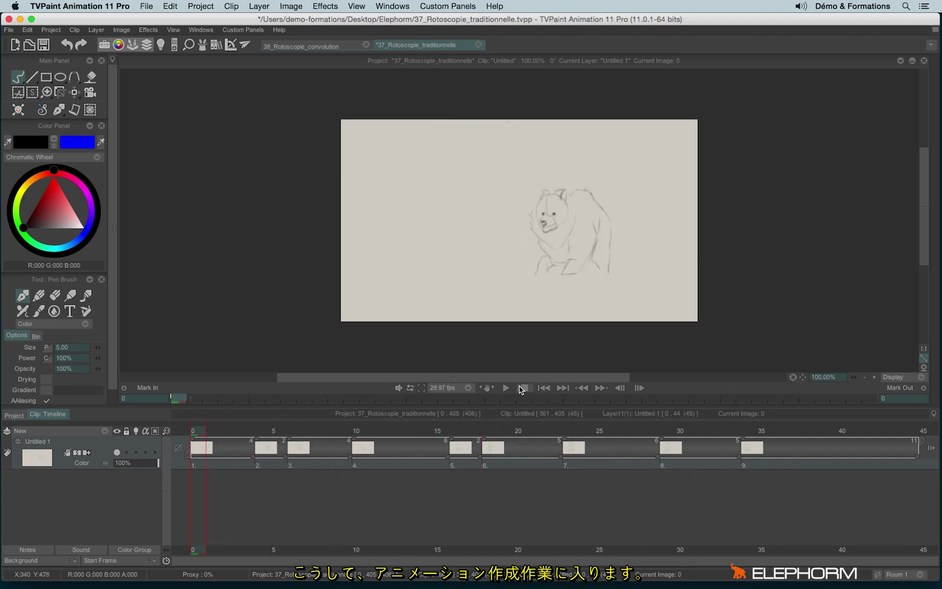
left_click(506, 388)
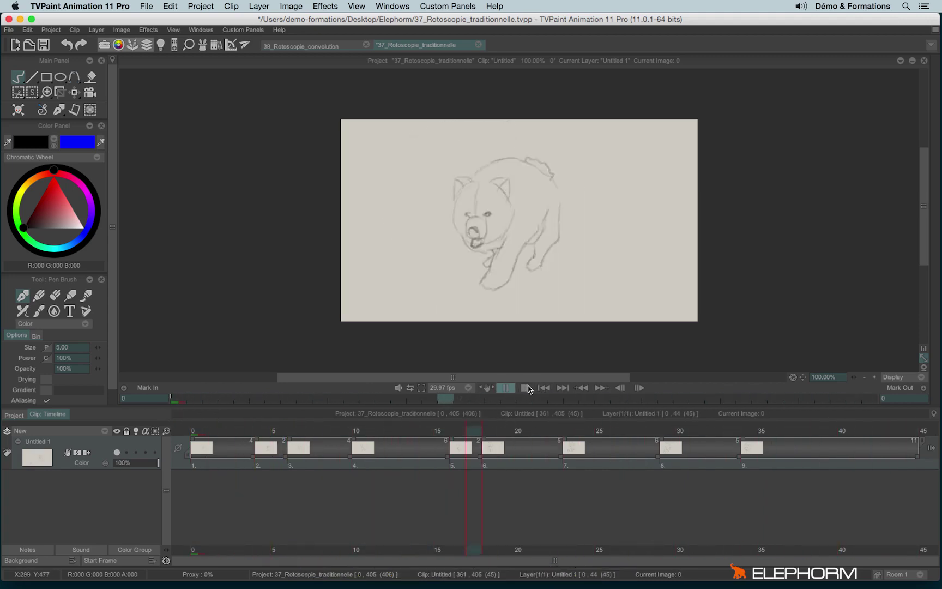
left_click(525, 388)
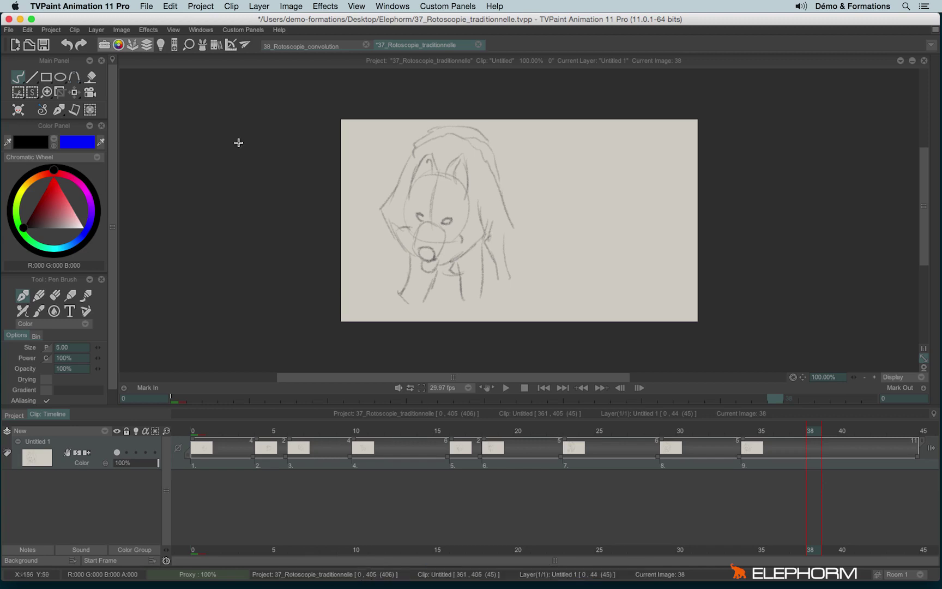
- Switch to the 38_Rotoscopie_convolution project and play and scrub the webcam video around images 17–40
left_click(294, 46)
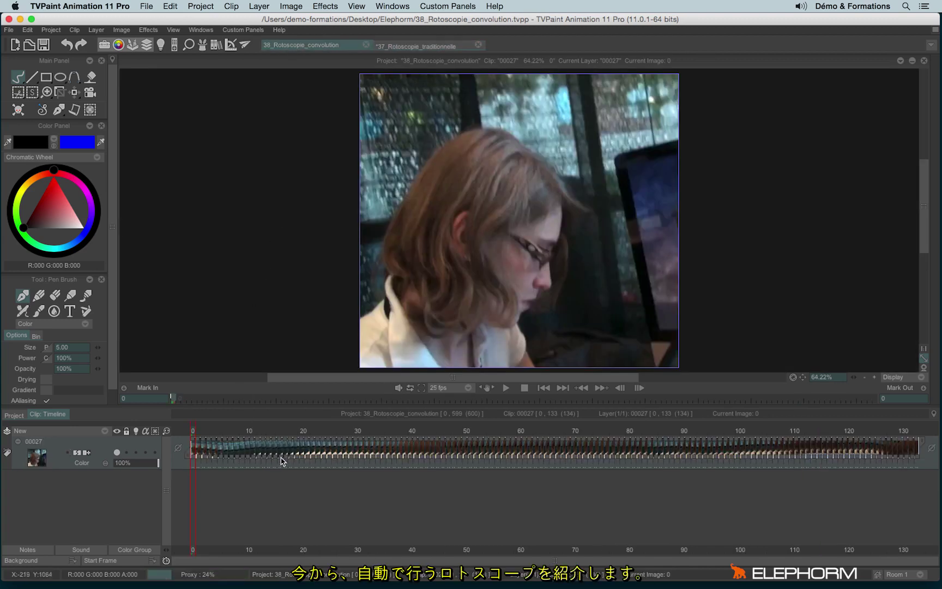
left_click(506, 387)
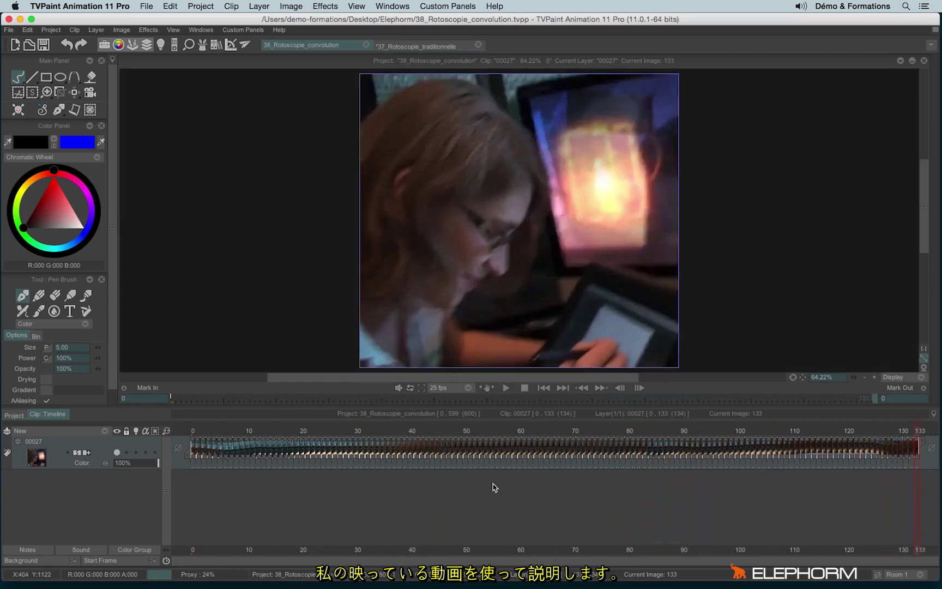
left_click(286, 449)
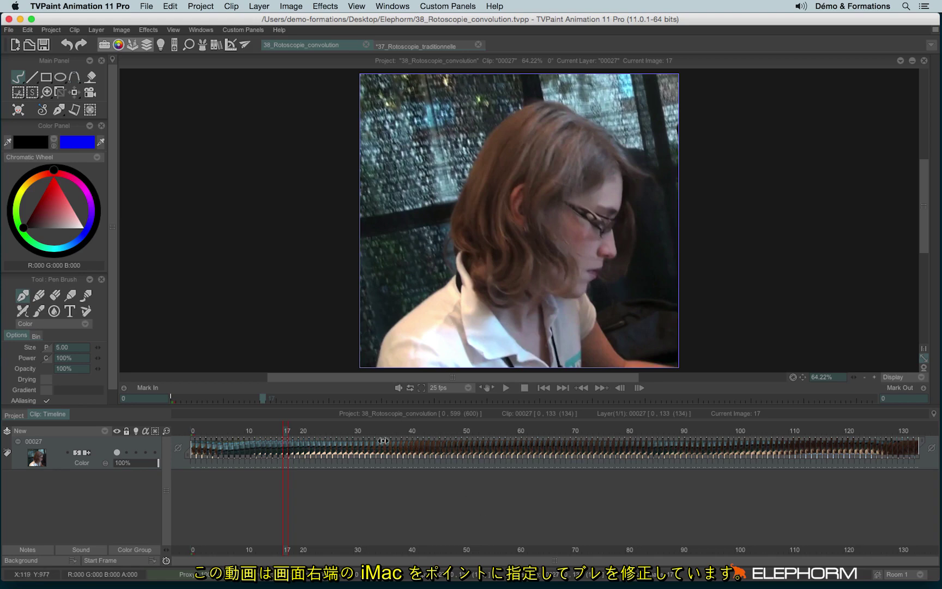
left_click_drag(385, 435, 411, 434)
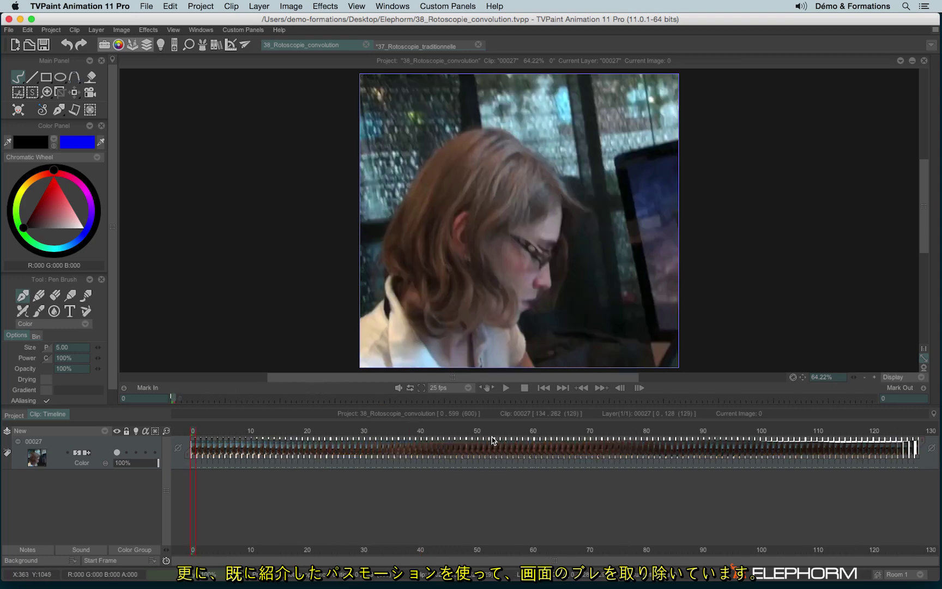
left_click(506, 388)
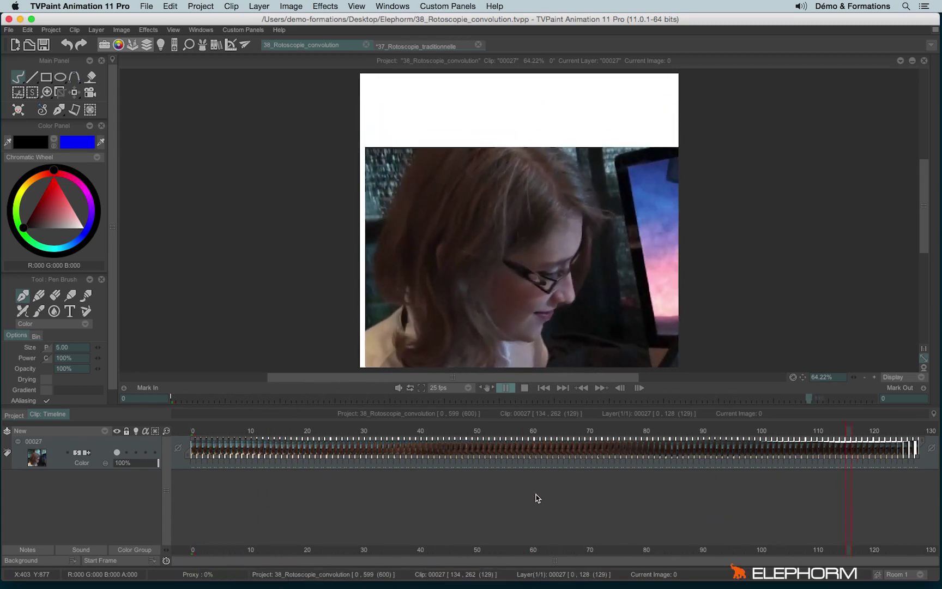
left_click(525, 387)
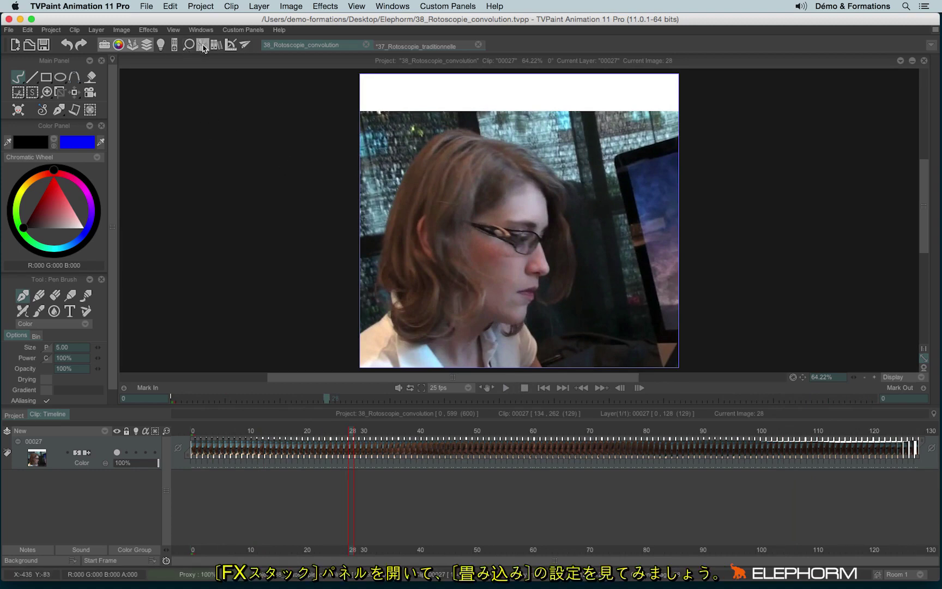
- In the FX Stack, collapse the Stabilization 1 Point settings and select the Convolution effect
left_click(203, 45)
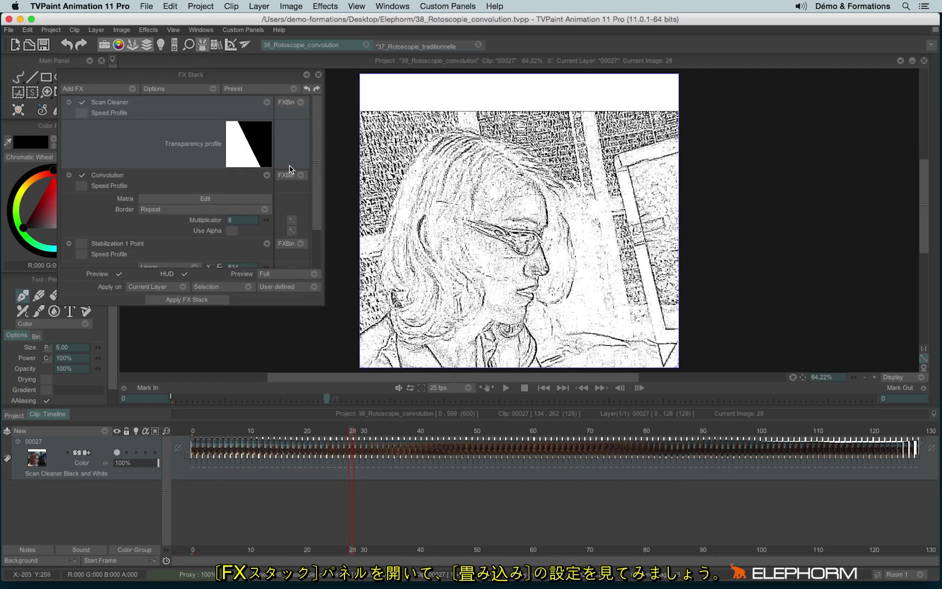
scroll(315, 163, "down", 2)
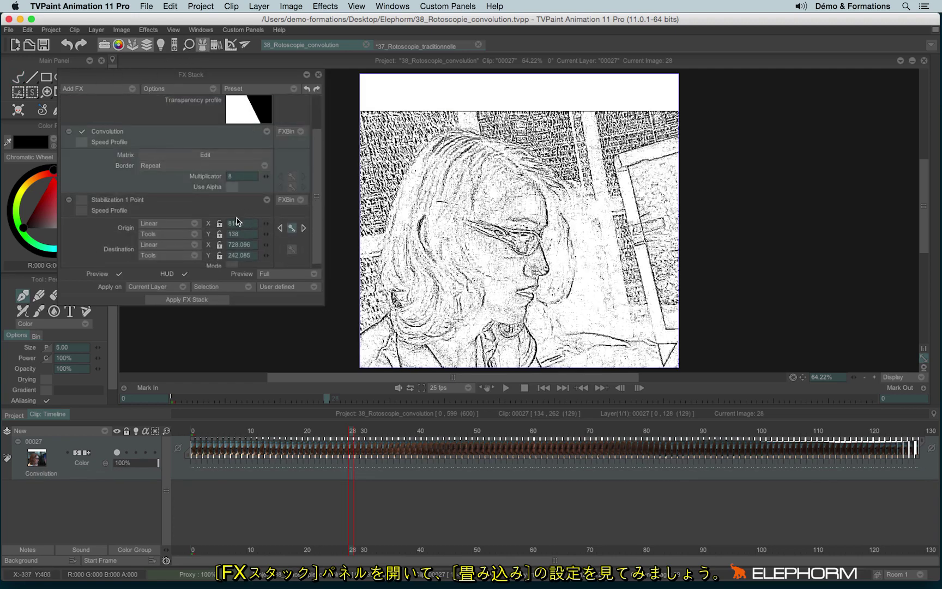
left_click(69, 201)
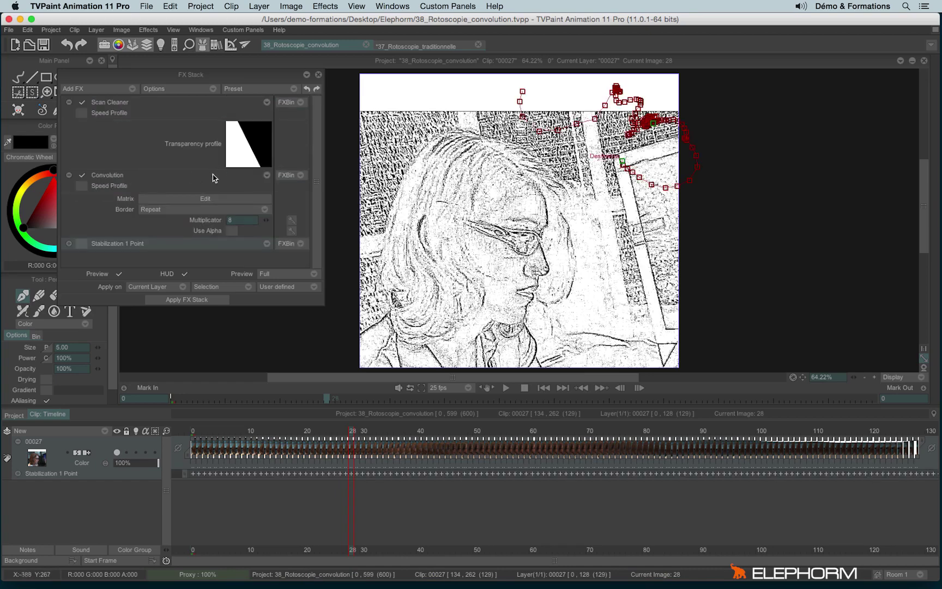
left_click(138, 187)
- Open the Convolution matrix and step through the centre 16 and surrounding -2 cells
left_click(206, 199)
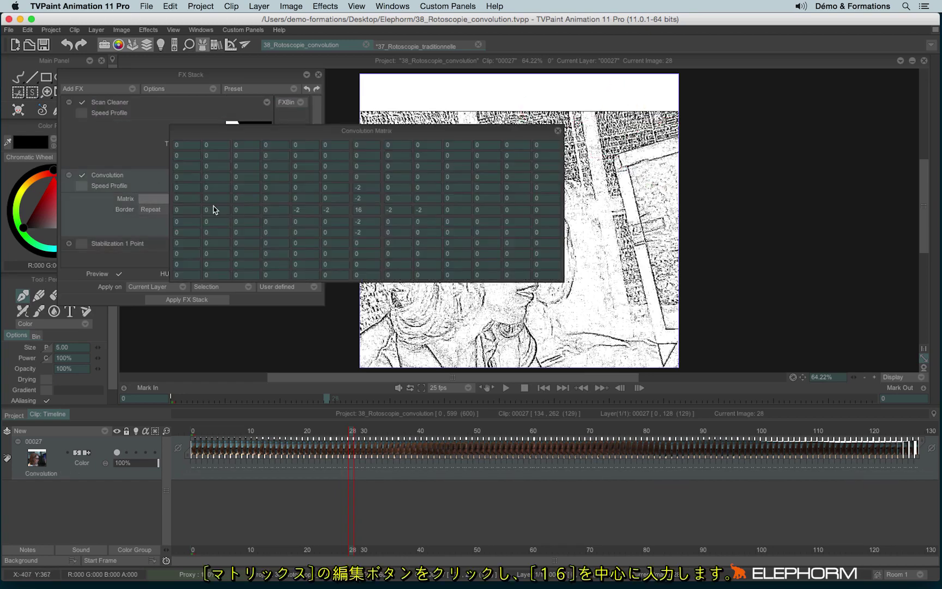
key("Return")
left_click(392, 211)
left_click(421, 208)
left_click(362, 221)
left_click(359, 234)
left_click(327, 210)
left_click(298, 210)
left_click(360, 199)
left_click(359, 188)
left_click(363, 198)
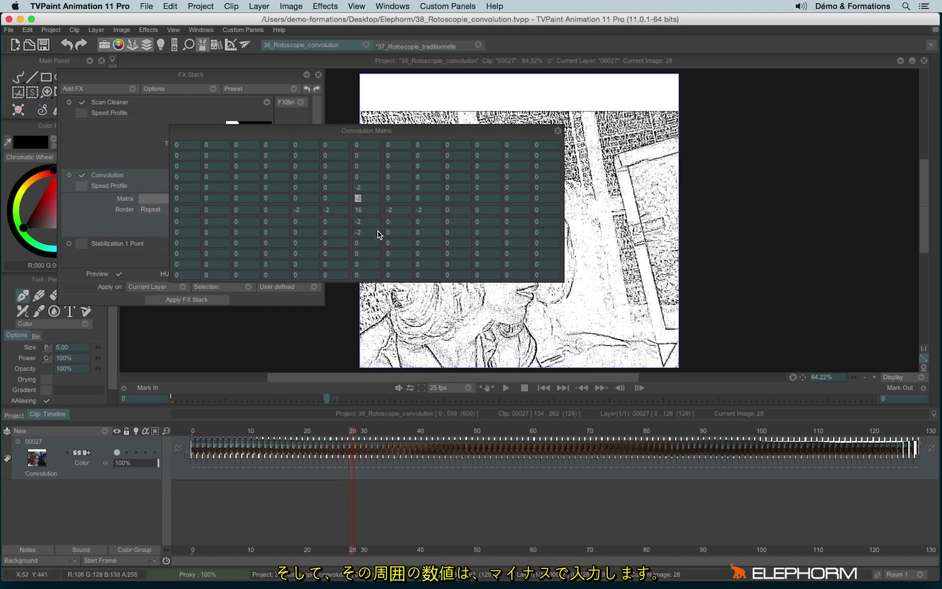
left_click(359, 211)
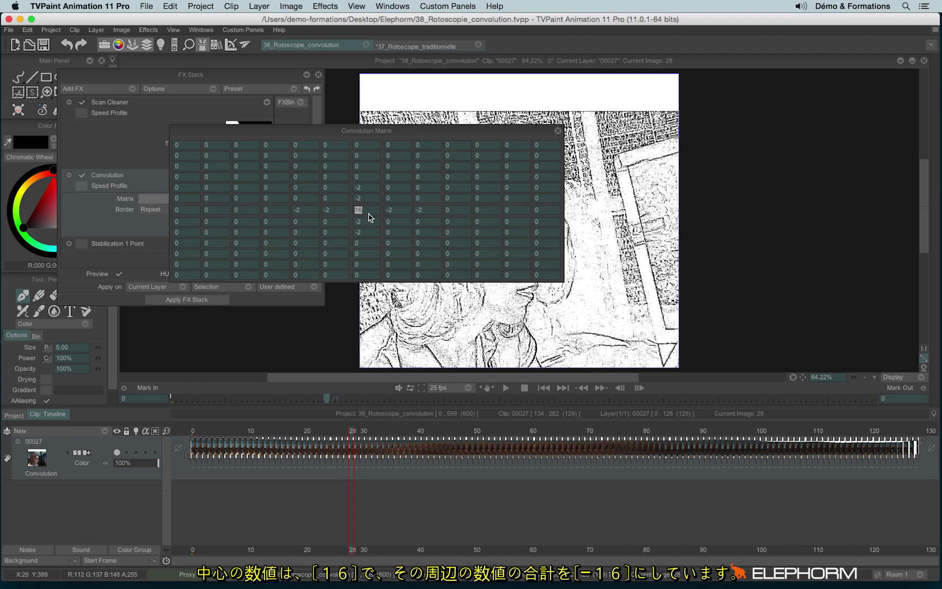
- Review the -2 cells below and above the centre 16 value
left_click(392, 212)
left_click(421, 212)
left_click(364, 222)
left_click(362, 233)
left_click(360, 210)
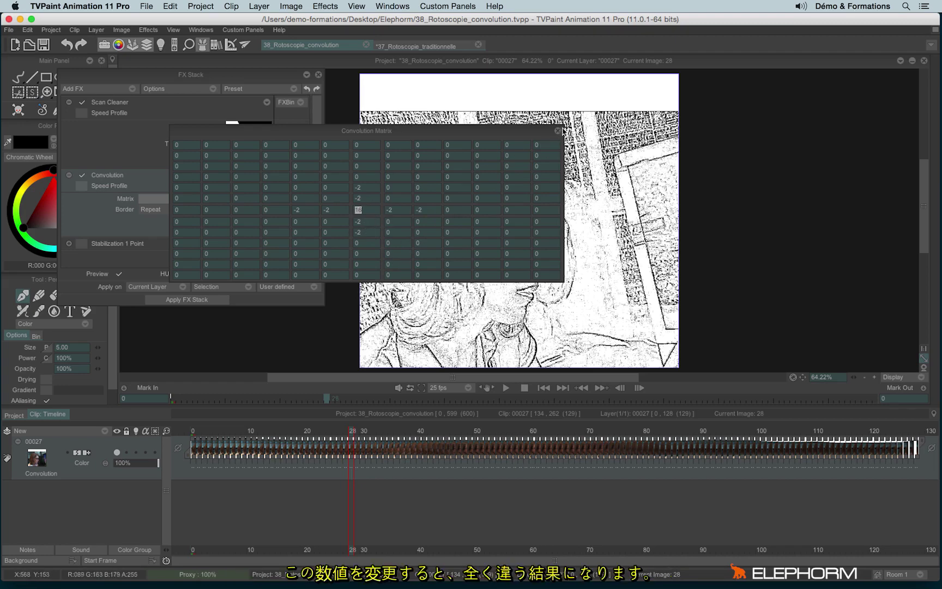
left_click(361, 188)
left_click(388, 243)
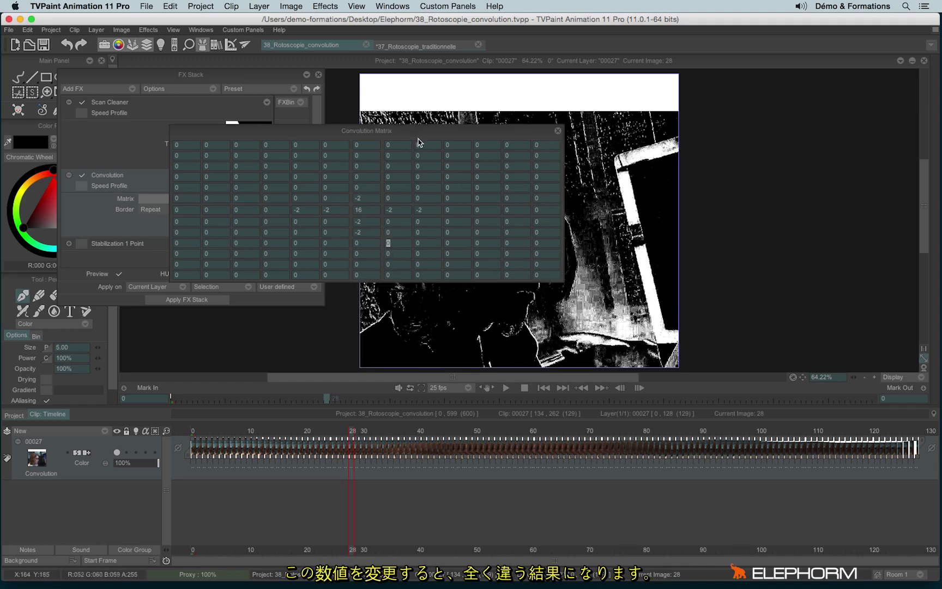
- Turn off Scan Cleaner, move the matrix aside, go near frame 54 and add an extra -2 cell
left_click(83, 102)
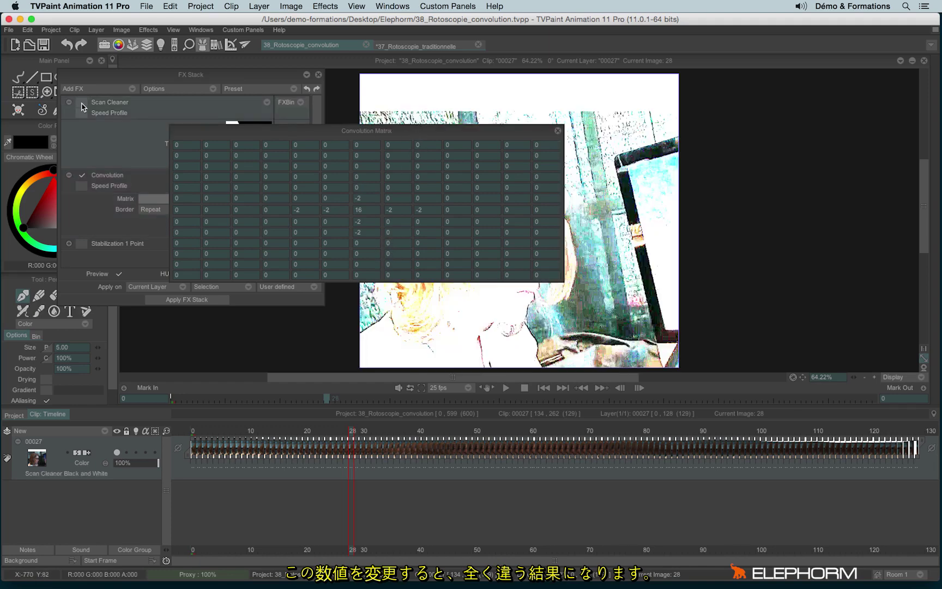
left_click_drag(391, 135, 214, 163)
left_click_drag(352, 434, 500, 434)
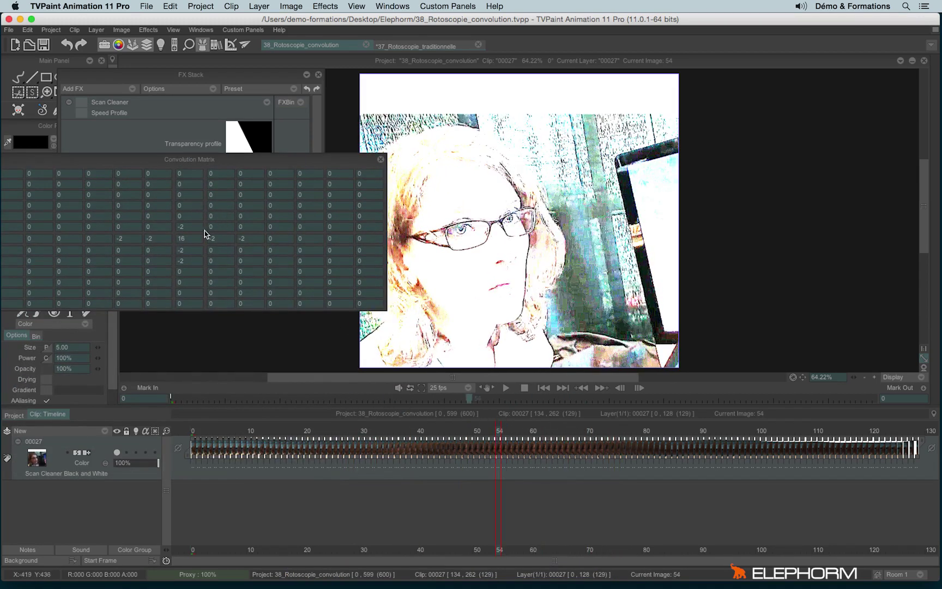
left_click(191, 217)
type("-2")
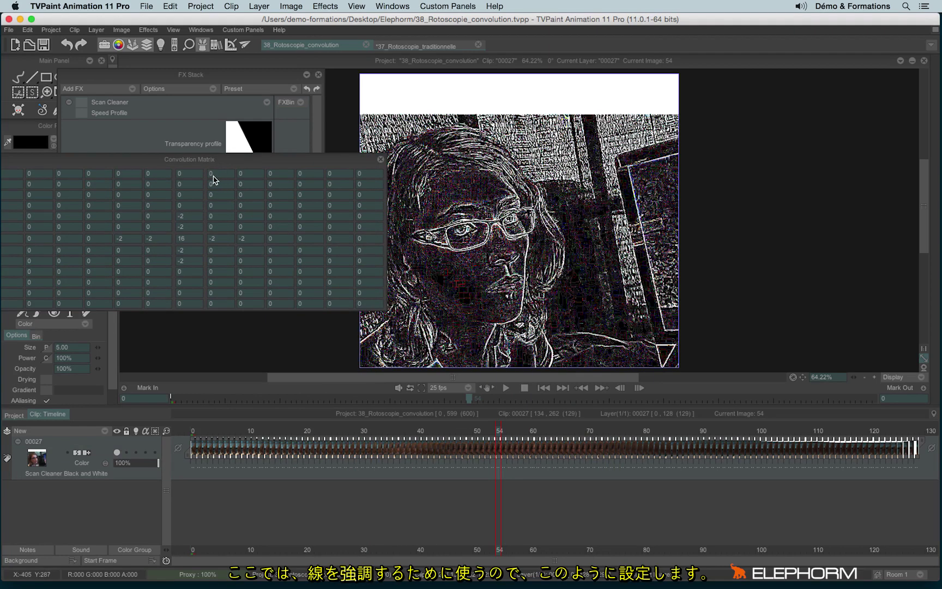
- Close the matrix, lower Multiplicator to 5.5, re-enable Scan Cleaner and apply the effect stack
left_click(380, 160)
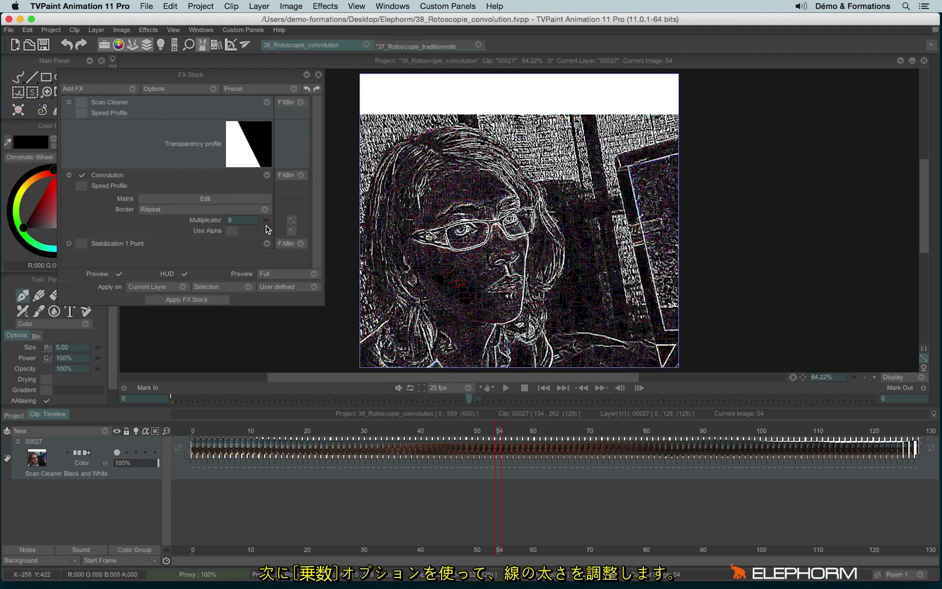
mouse_move(268, 225)
left_mouse_down()
mouse_move(255, 224)
mouse_move(273, 224)
left_mouse_up()
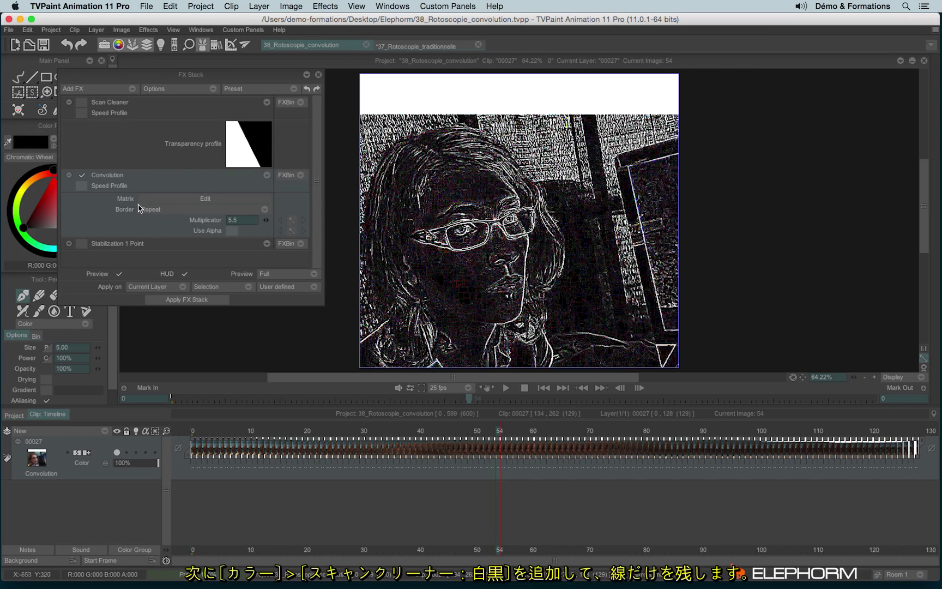
left_click(82, 102)
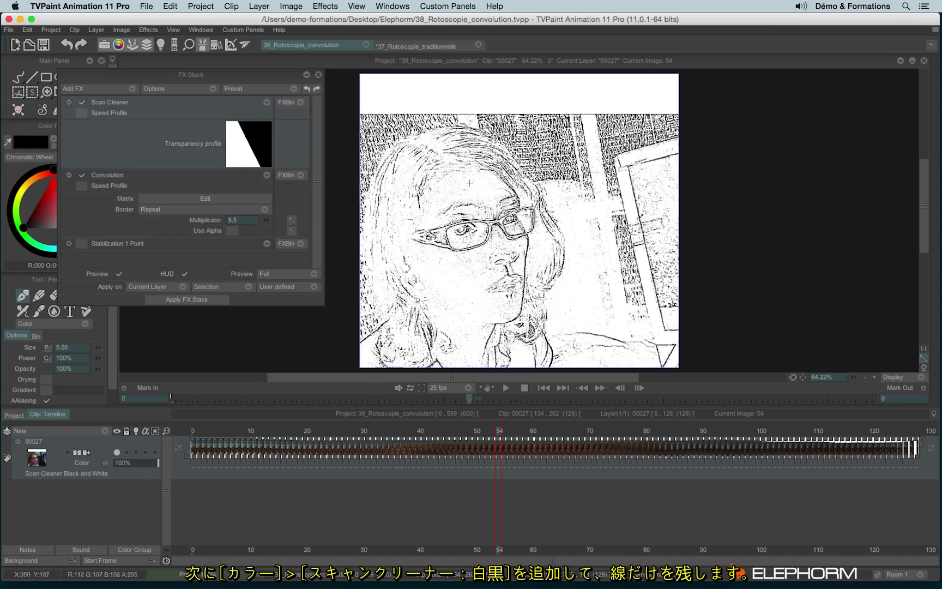
left_click(319, 78)
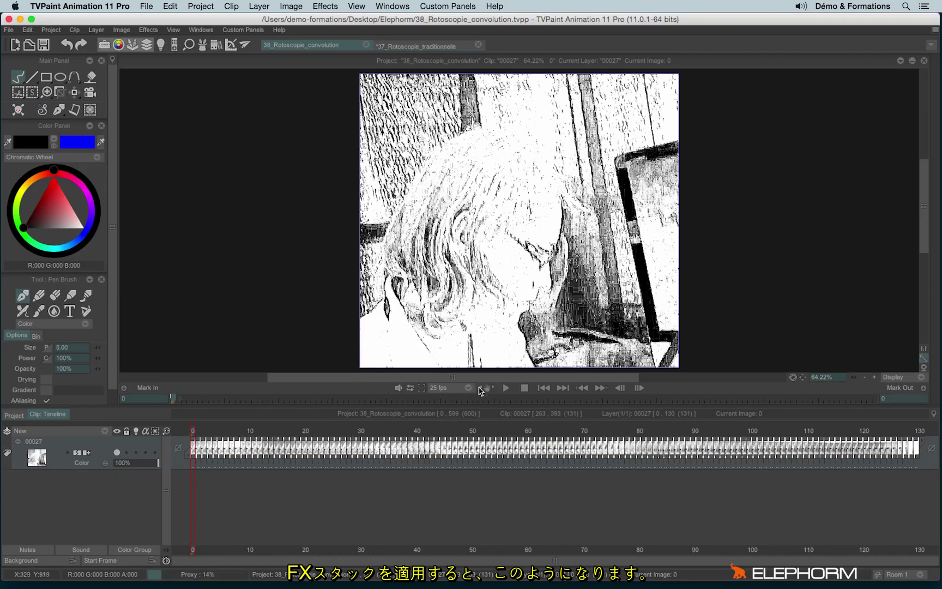
- Play the clip, stop it, and scrub back to review the black-and-white line-art frames
left_click(508, 388)
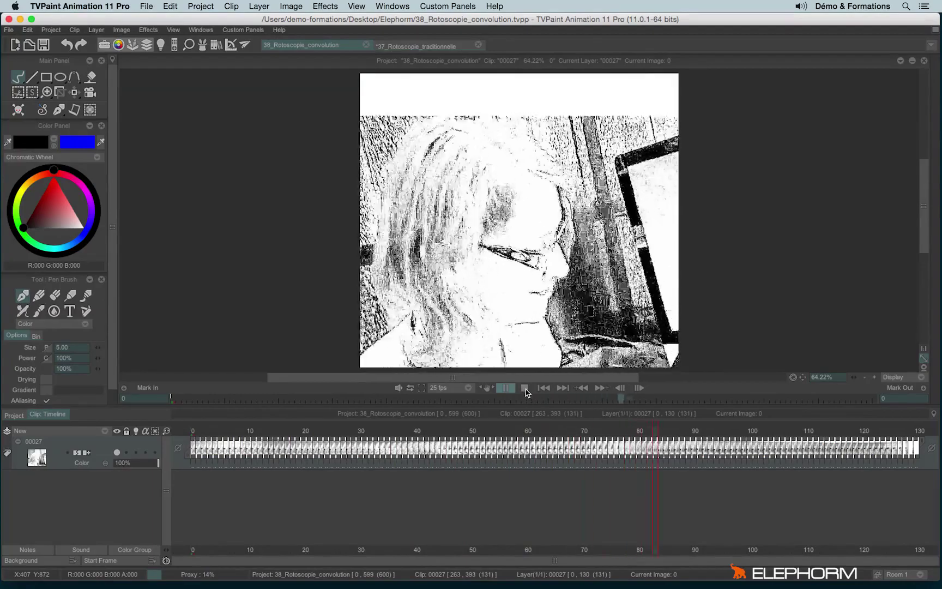
left_click(526, 388)
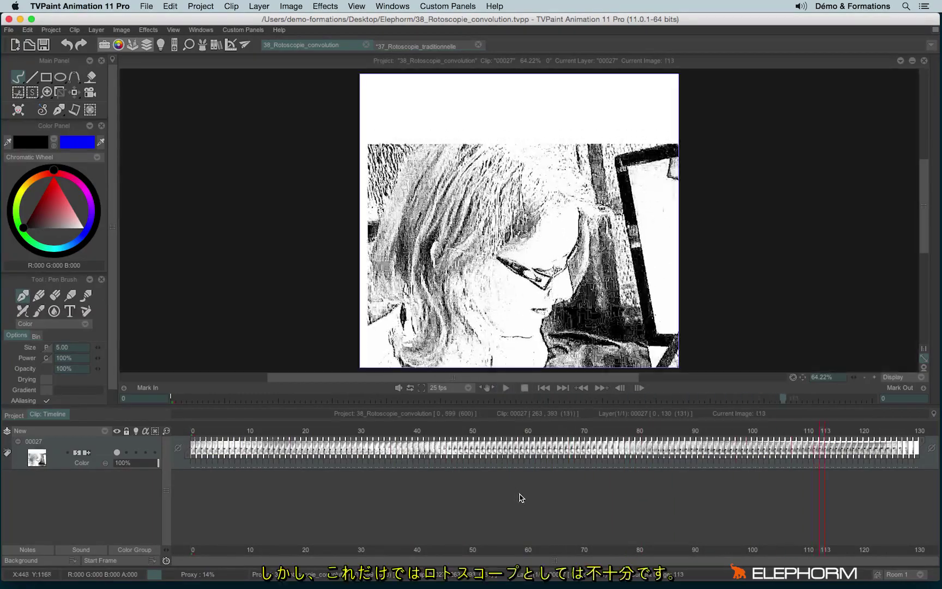
mouse_move(523, 434)
left_mouse_down()
mouse_move(305, 433)
mouse_move(506, 433)
left_mouse_up()
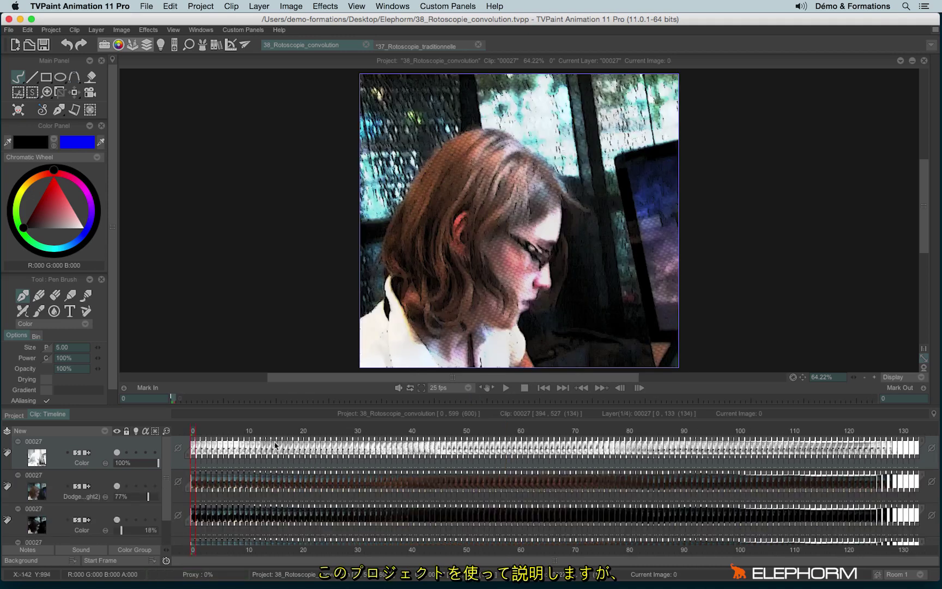
- Scroll the layer list and make layer 2 of 4, the Dodge 77% blurred layer, current
left_click_drag(168, 505, 169, 441)
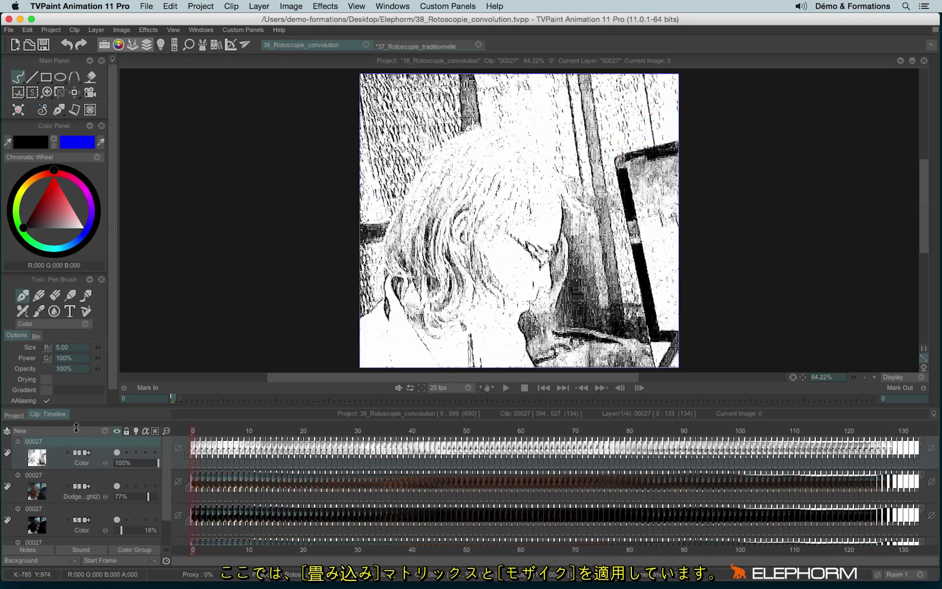
key("Down")
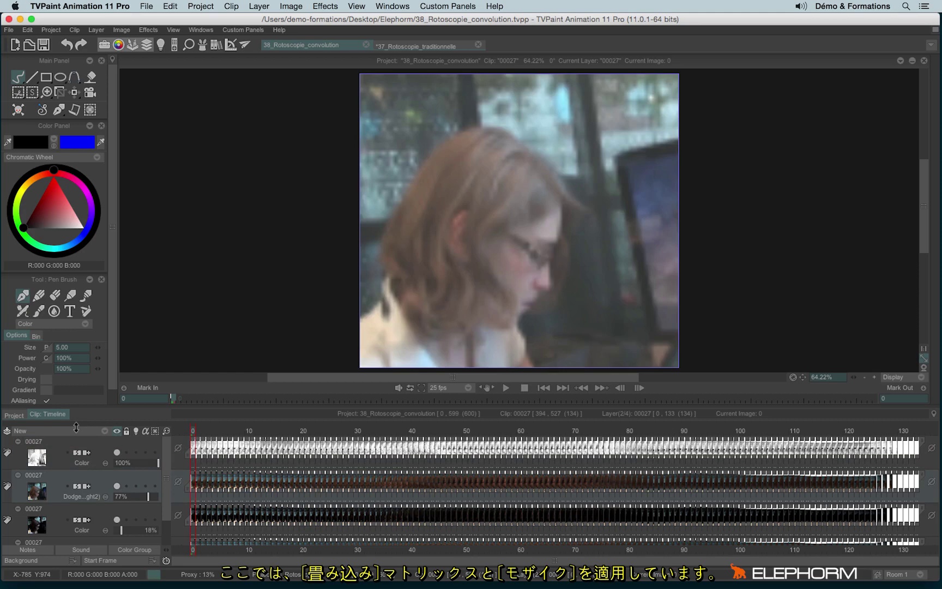
- In the second layer's FX Stack, switch off the Scan Cleaner and Convolution effects
left_click(202, 45)
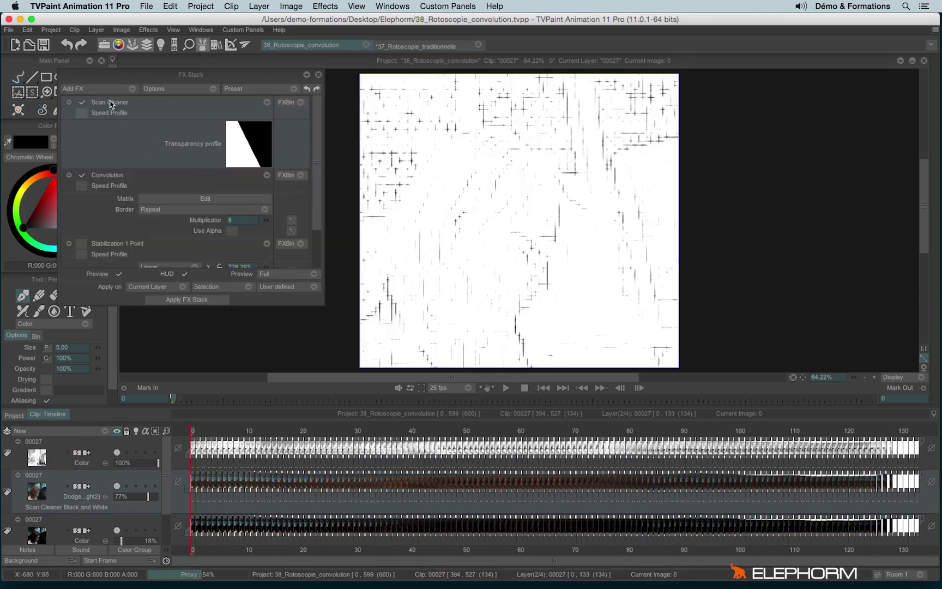
left_click(81, 101)
left_click(69, 102)
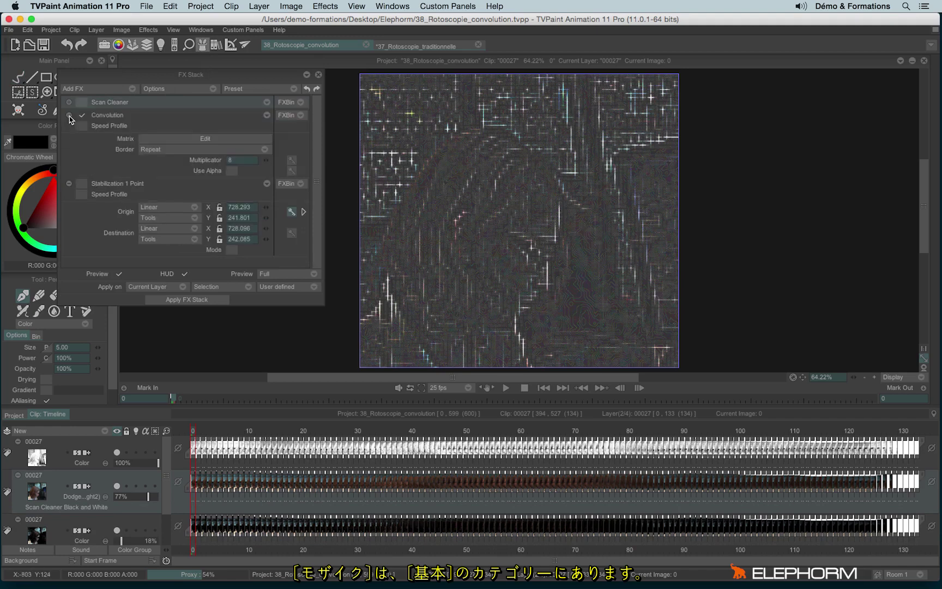
left_click(69, 115)
left_click(82, 115)
- Add the Stylize > Mosaic effect to the second layer and close the FX Stack
left_click(100, 88)
mouse_move(144, 186)
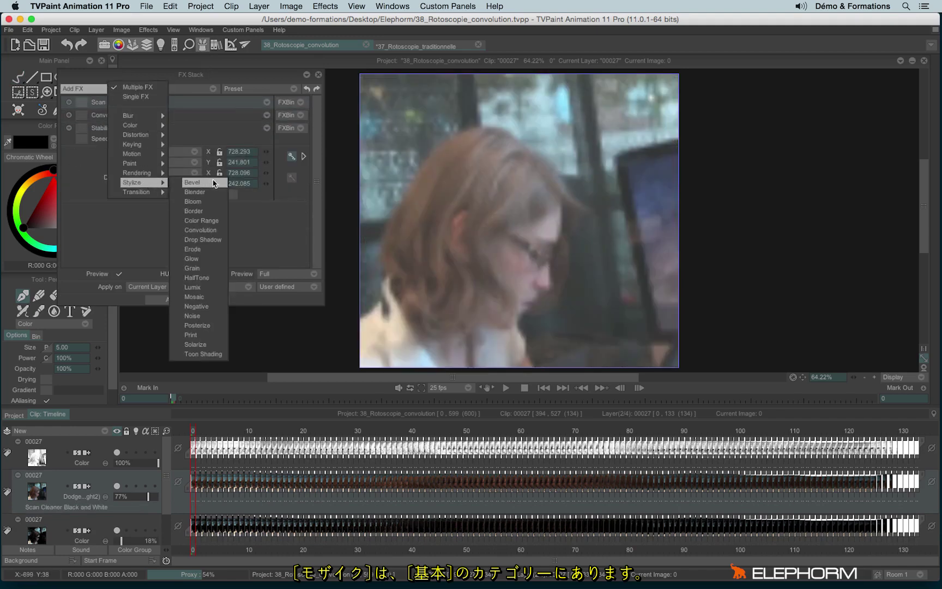
left_click(224, 301)
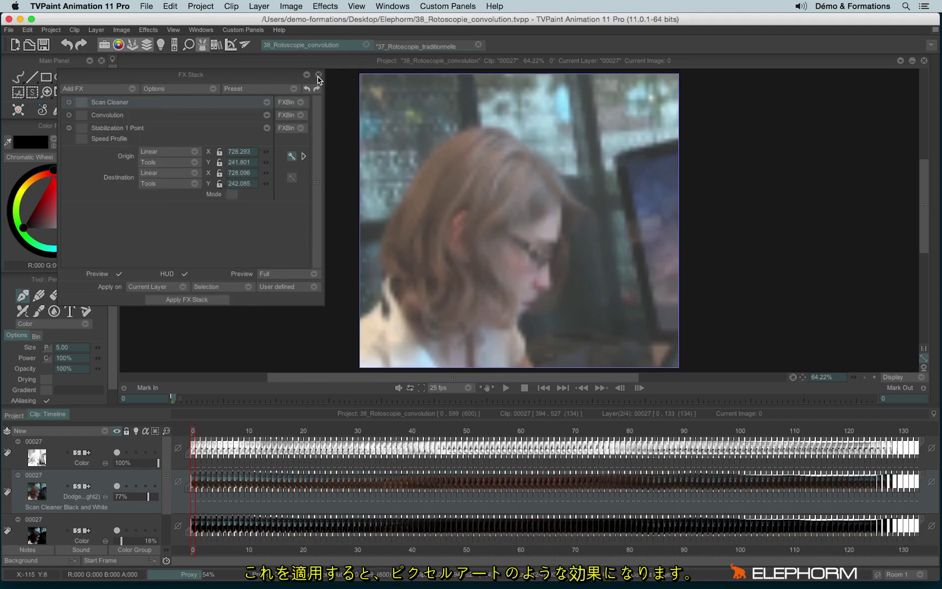
left_click(319, 74)
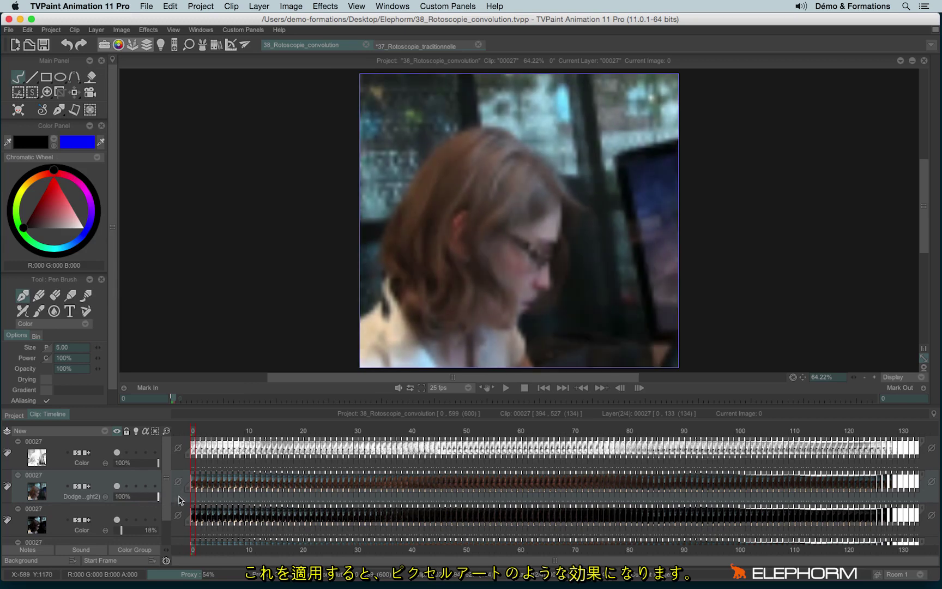
- Fade the Dodge layer's opacity down to 51%
scroll(561, 192, "up", 3)
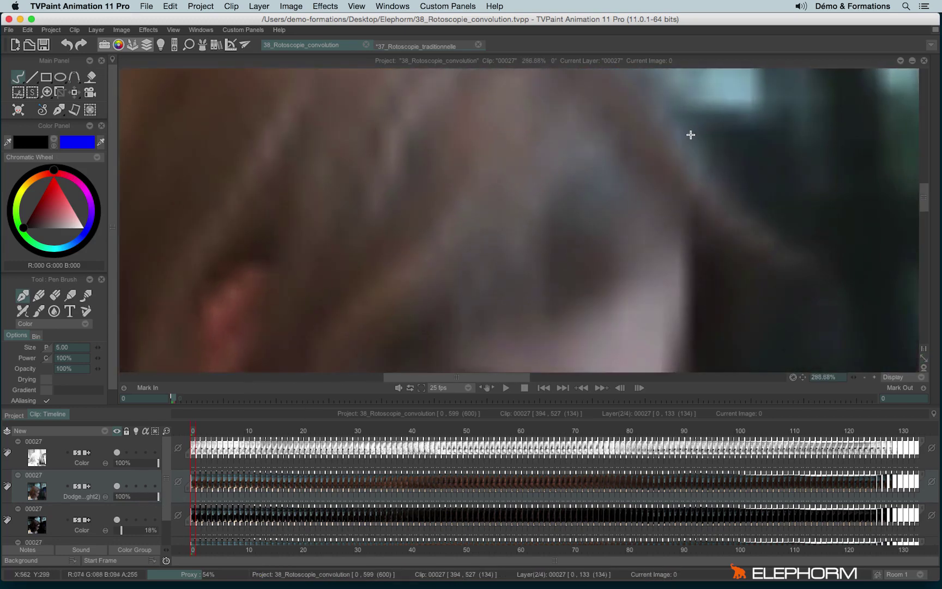
scroll(560, 192, "down", 3)
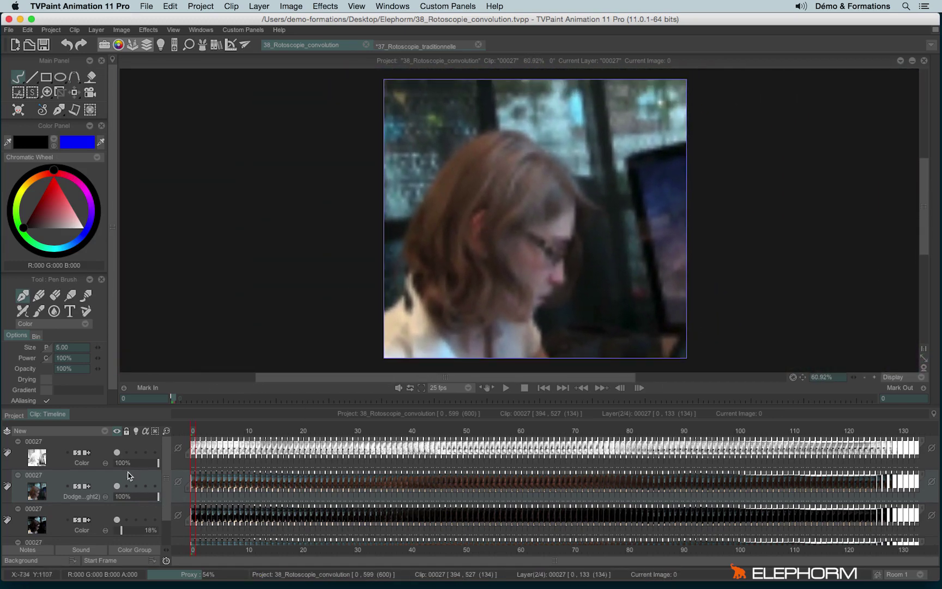
left_click_drag(157, 496, 137, 505)
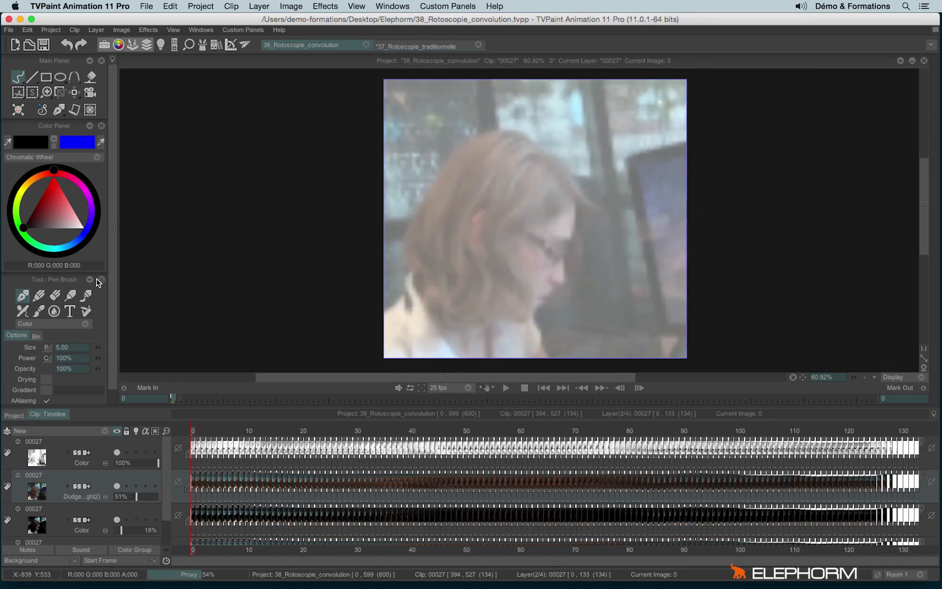
- Make the third, halftone layer current, preview the first frames, and raise its opacity to 100%
left_click(84, 518)
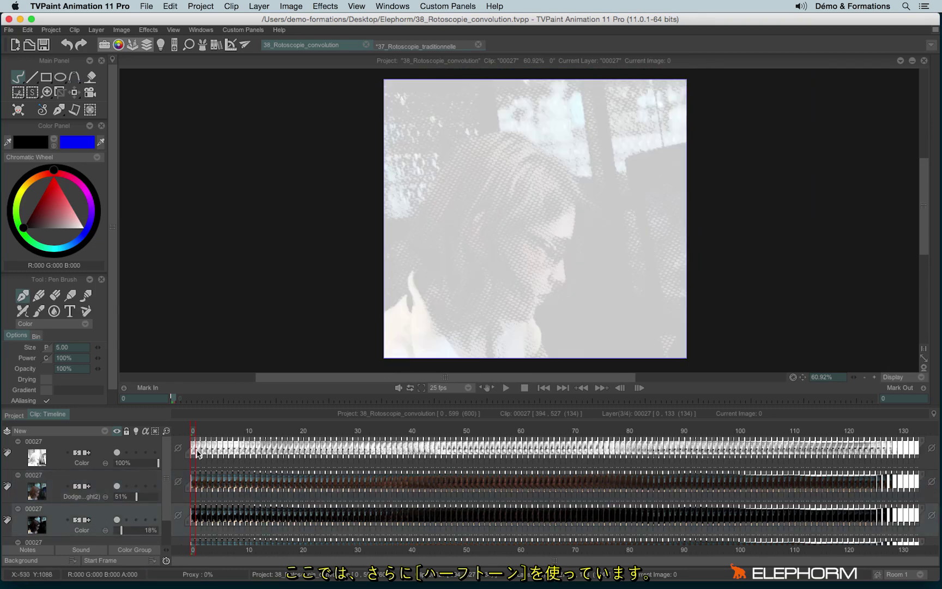
mouse_move(194, 430)
left_mouse_down()
mouse_move(326, 431)
mouse_move(167, 431)
left_mouse_up()
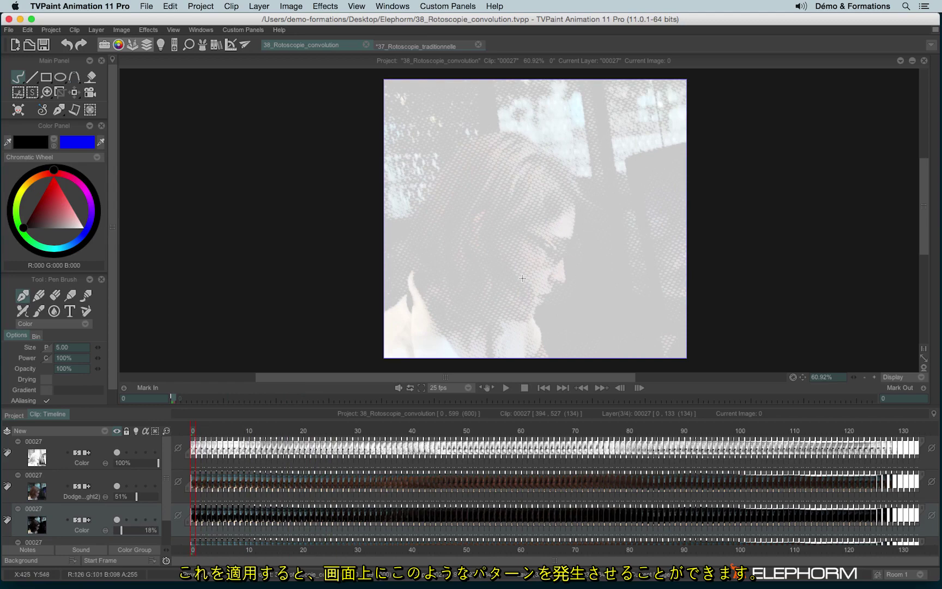
left_click_drag(125, 533, 173, 534)
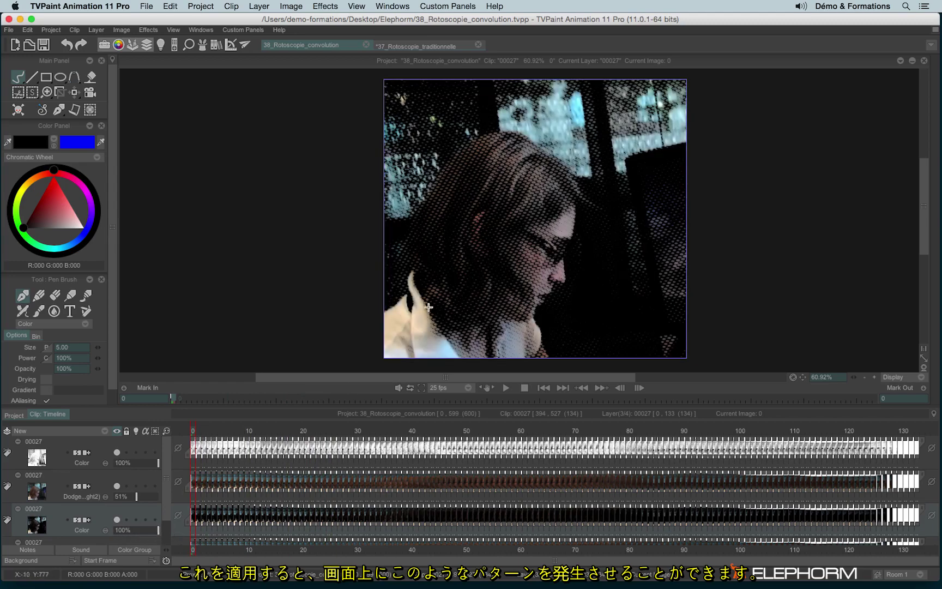
scroll(480, 205, "up", 3)
scroll(599, 179, "down", 5)
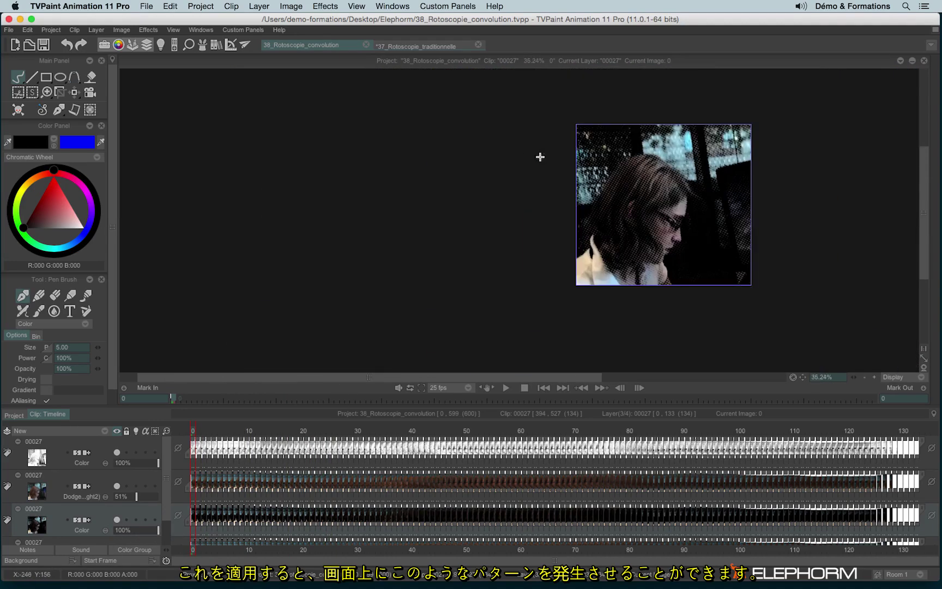
scroll(649, 158, "up", 2)
scroll(649, 157, "up", 3)
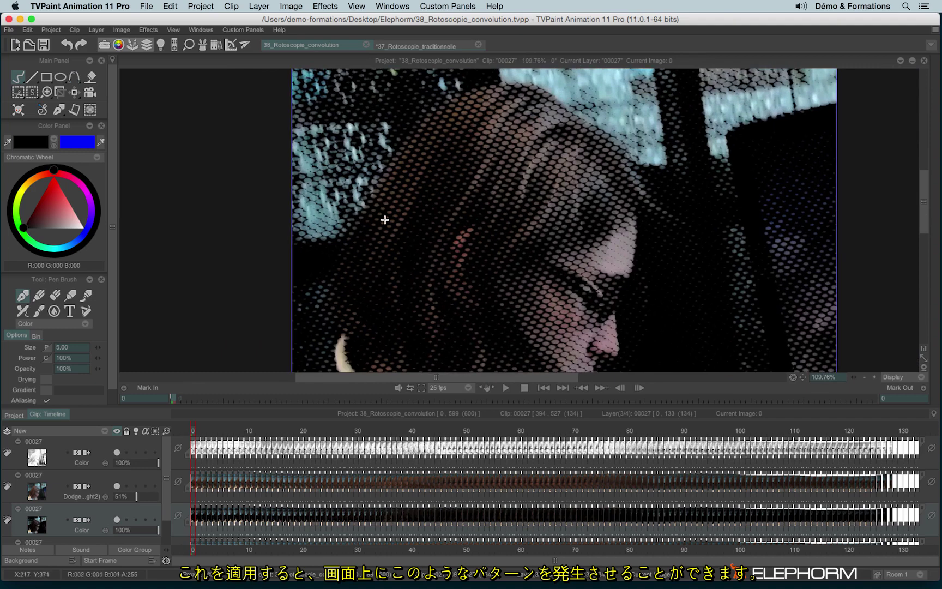
- Add a Stylize > HalfTone effect to the current layer
left_click(201, 48)
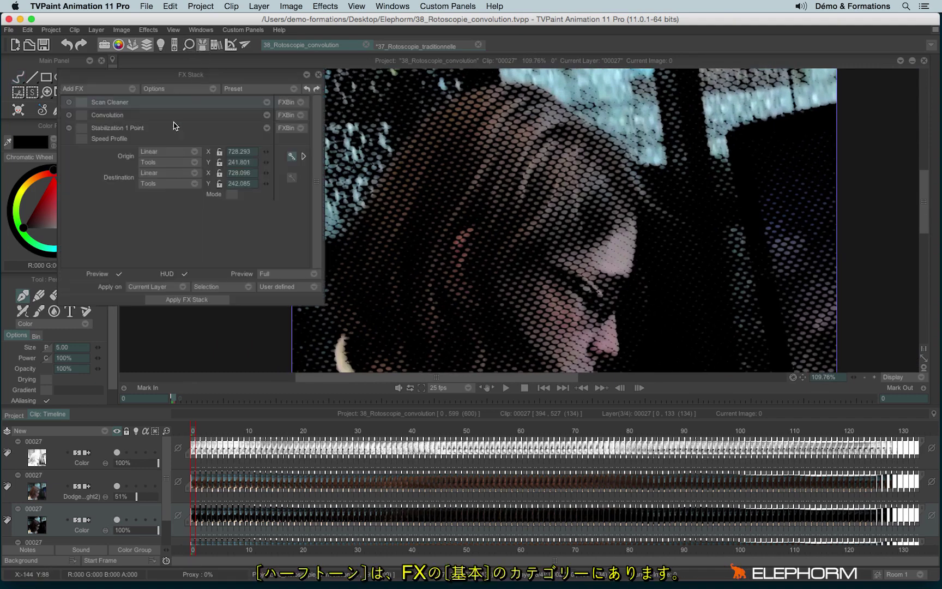
left_click(112, 89)
mouse_move(158, 184)
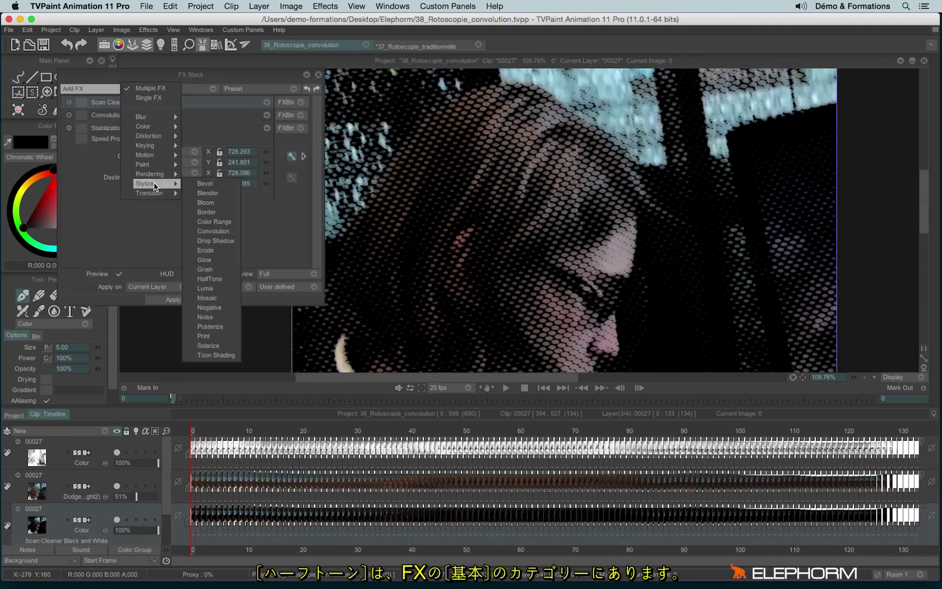
key("Escape")
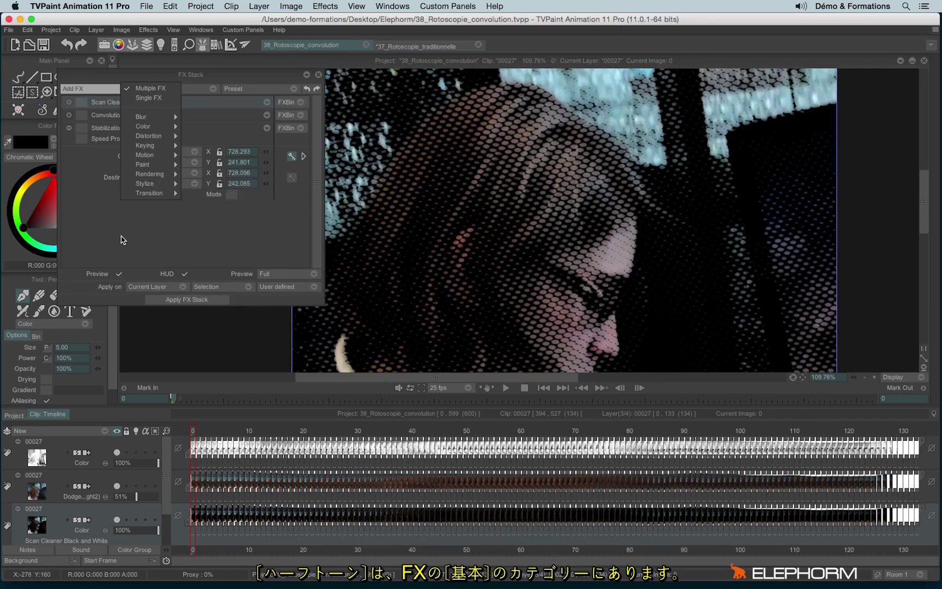
scroll(84, 509, "down", 1)
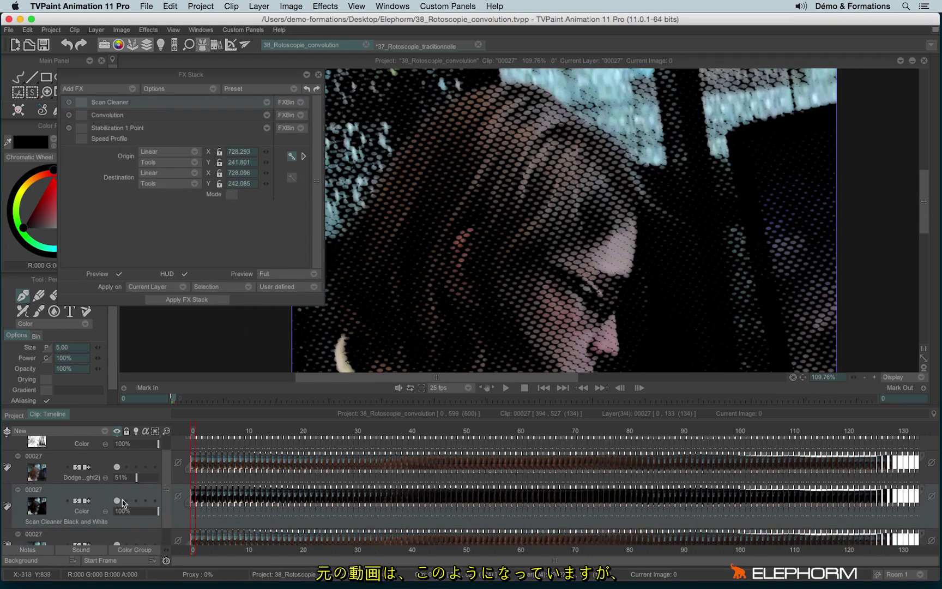
scroll(167, 468, "down", 1)
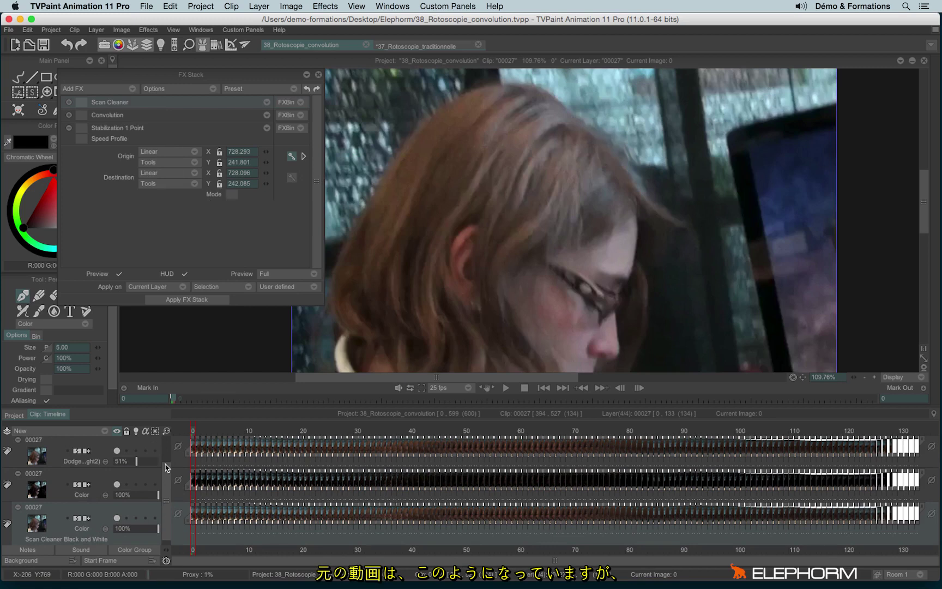
left_click(120, 89)
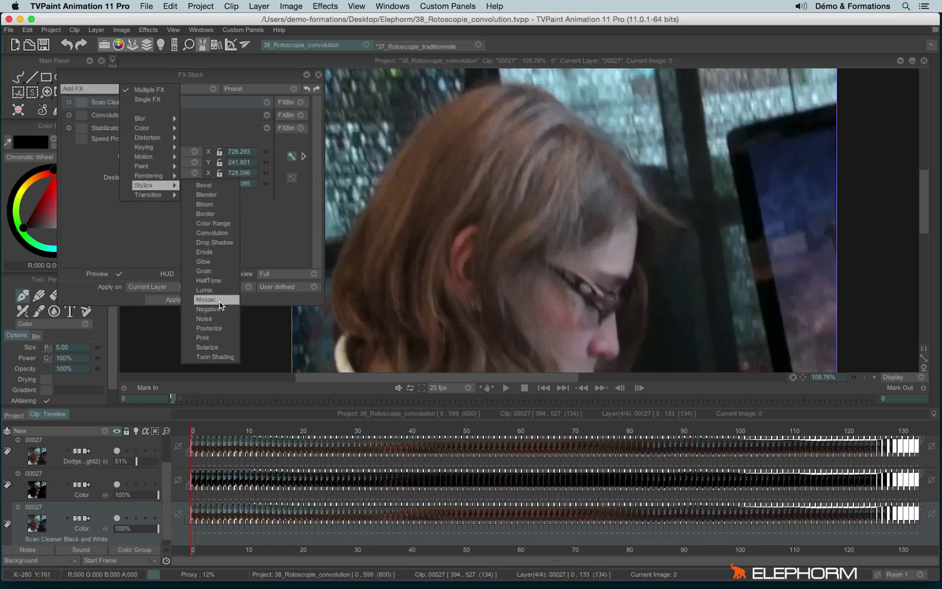
left_click(209, 280)
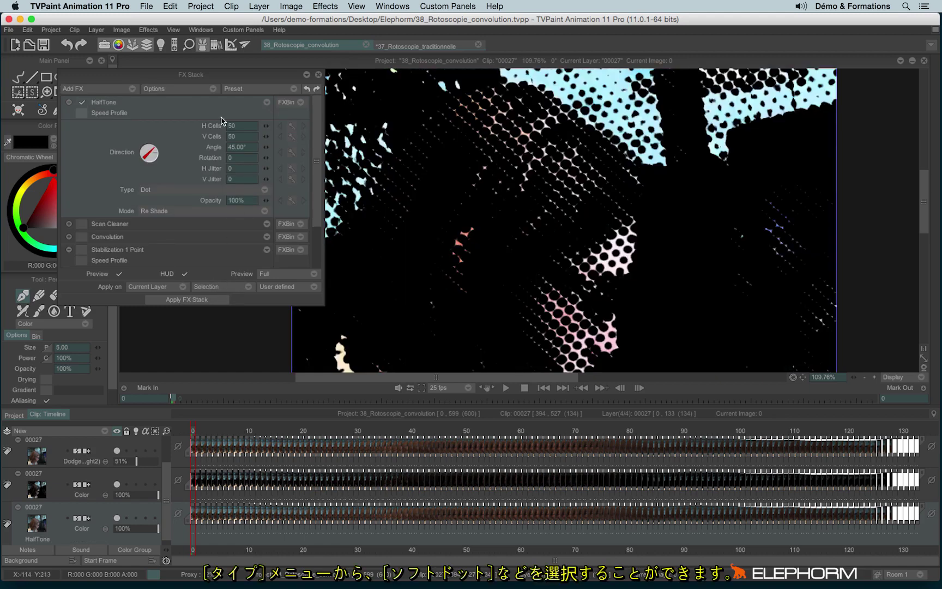
- Try HalfTone pattern types Cross, Line and Scale, then remove the HalfTone effect
left_click(264, 190)
left_click(279, 199)
left_click(264, 190)
left_click(279, 210)
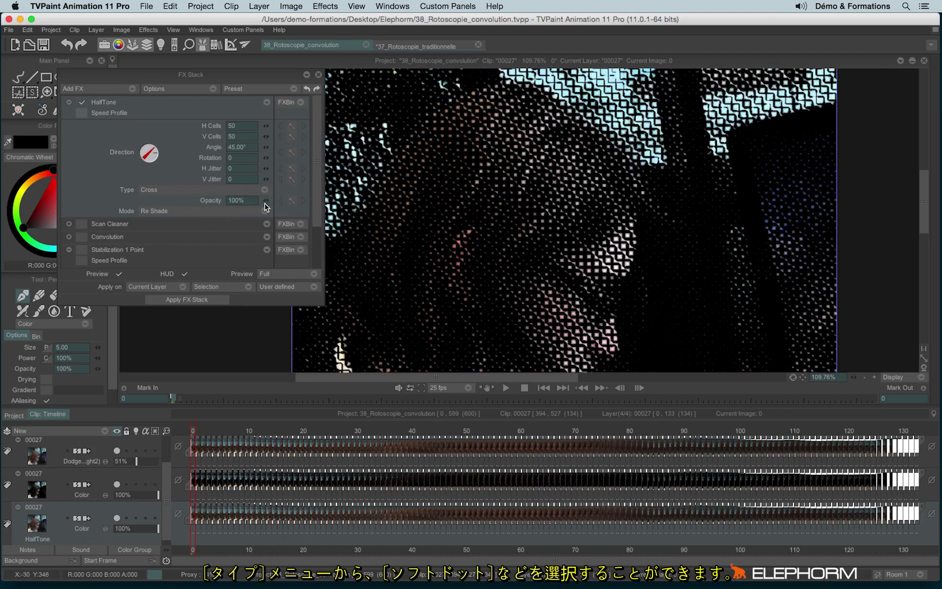
left_click(237, 190)
left_click(265, 218)
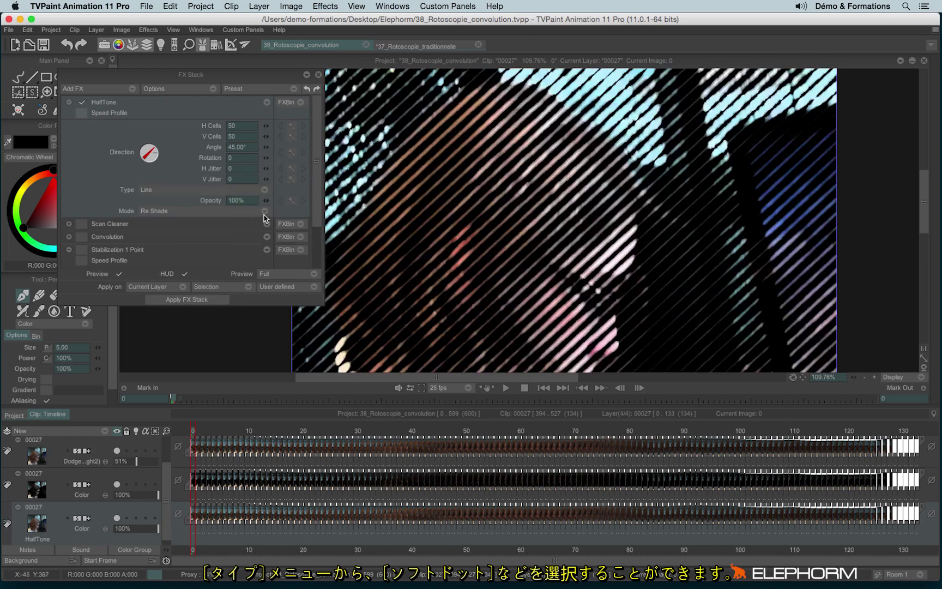
left_click(238, 191)
left_click(259, 171)
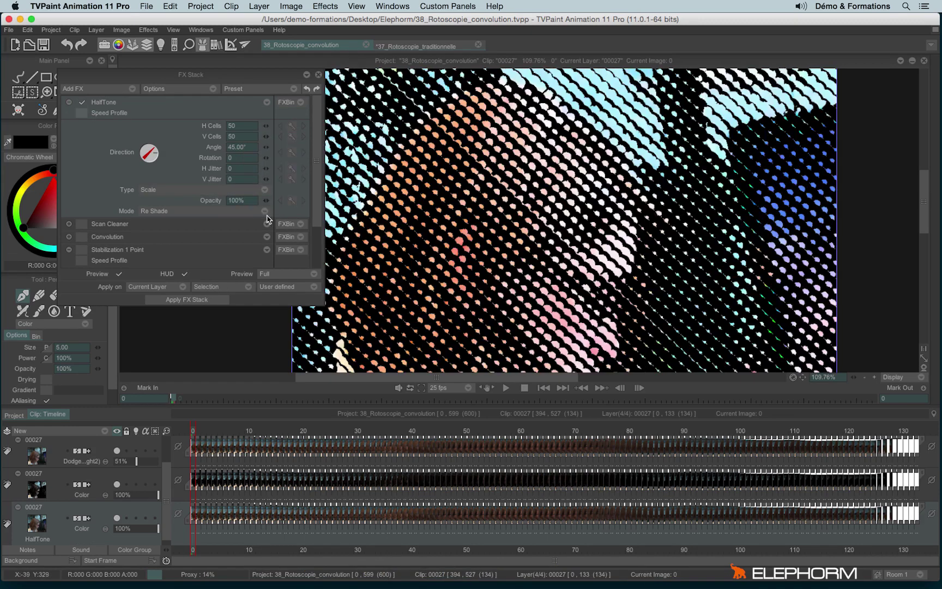
left_click(266, 103)
left_click(292, 183)
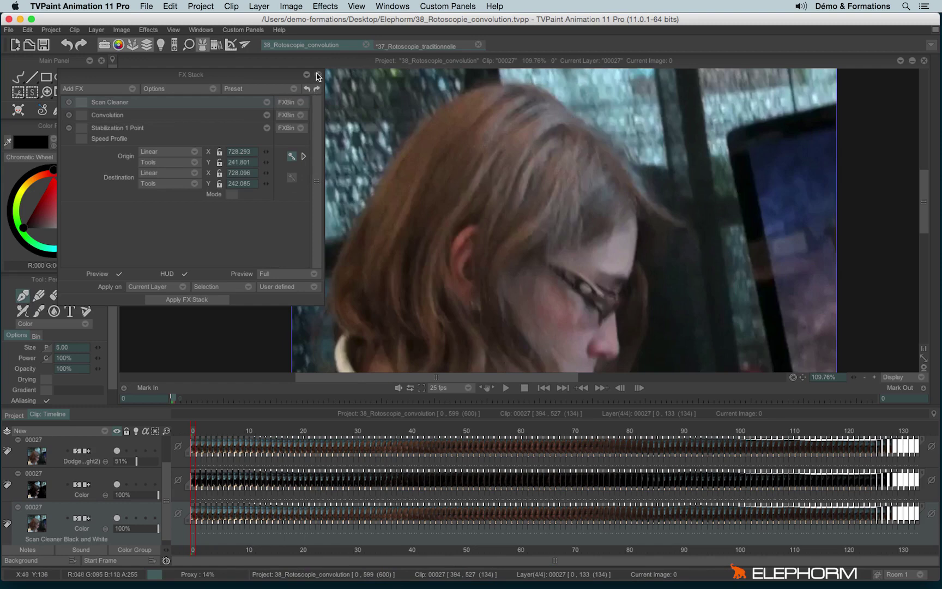
- Set the middle layer to 18% opacity, select the bottom layer, and scrub frames 47–64
left_click(319, 75)
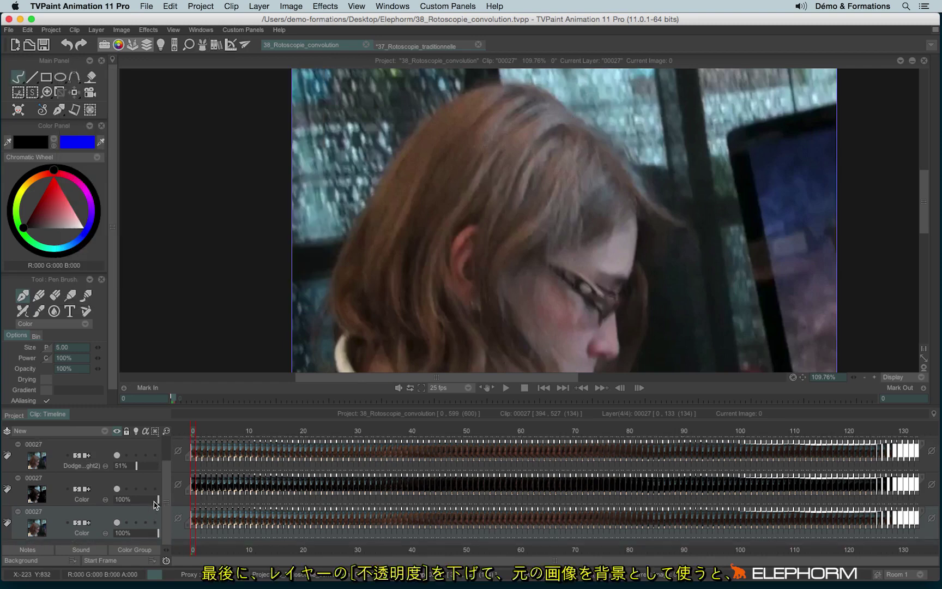
left_click_drag(154, 499, 134, 500)
left_click(108, 524)
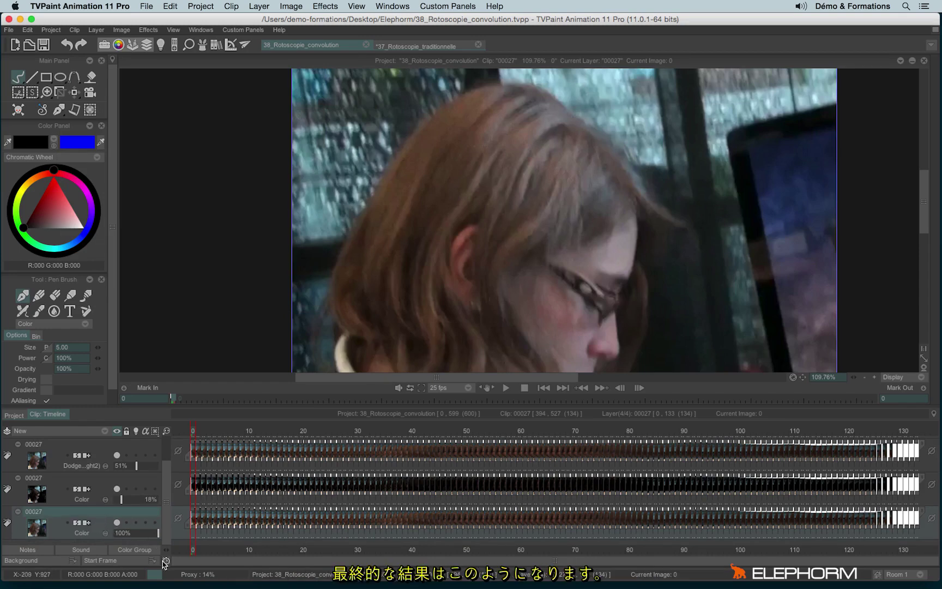
scroll(565, 161, "down", 3)
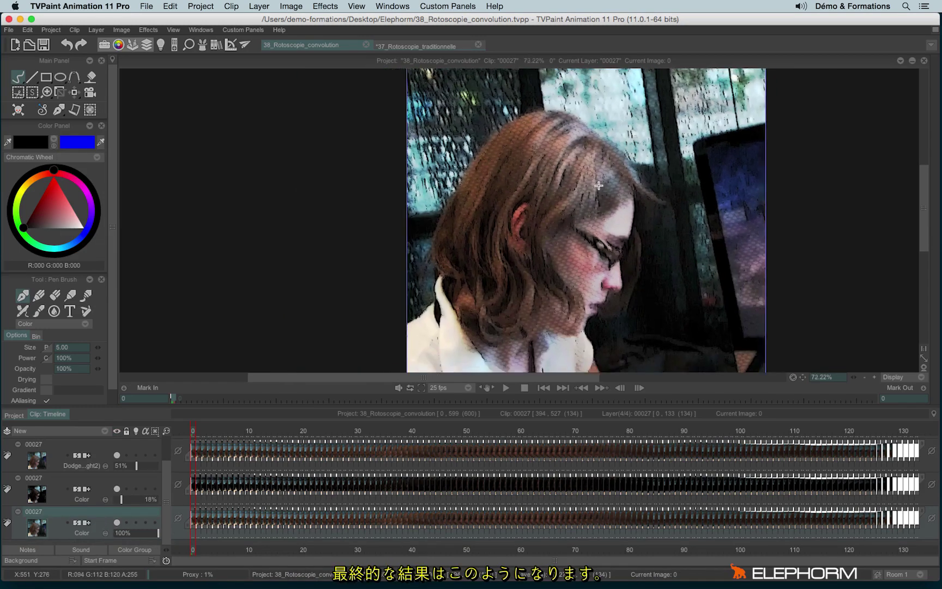
scroll(565, 161, "up", 1)
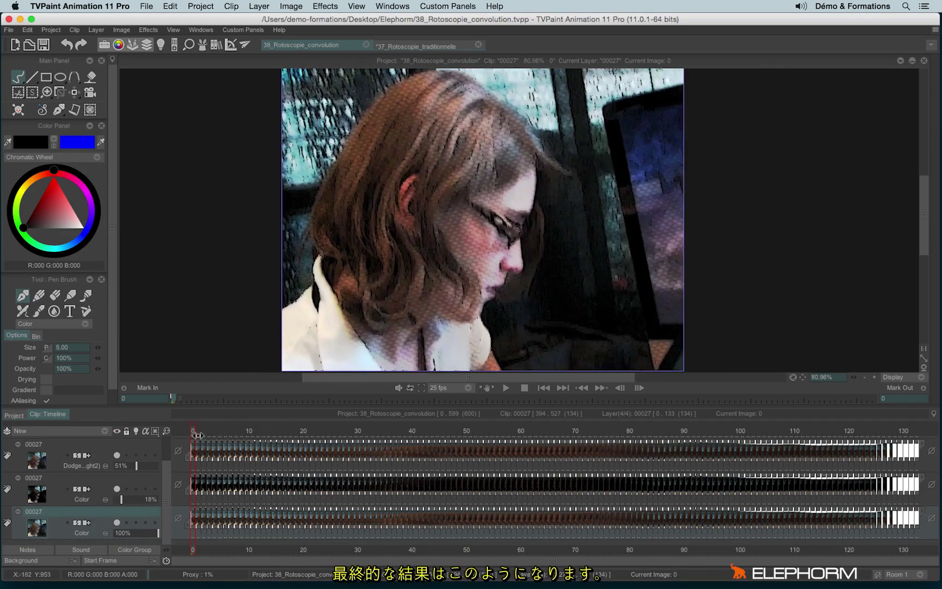
left_click_drag(199, 432, 450, 433)
left_click_drag(519, 450, 543, 450)
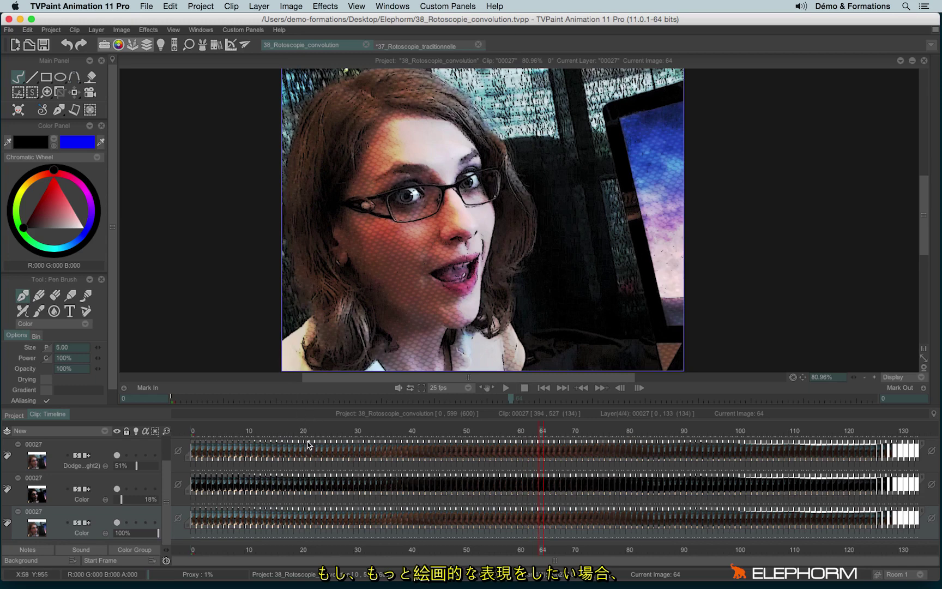
left_click(193, 430)
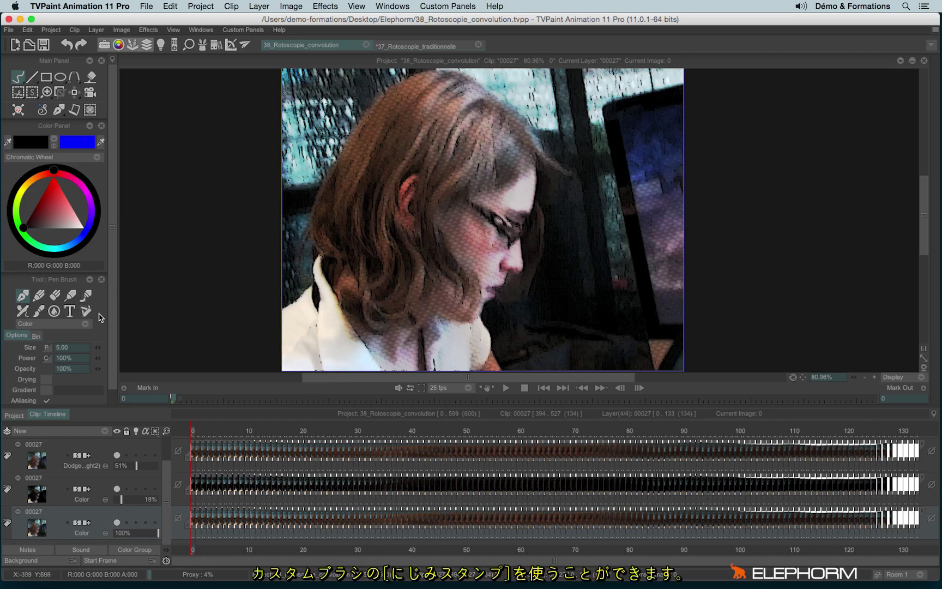
- Choose the Custom Brush, check its Origin choices, and show the project's five clips
left_click(86, 312)
left_click(75, 384)
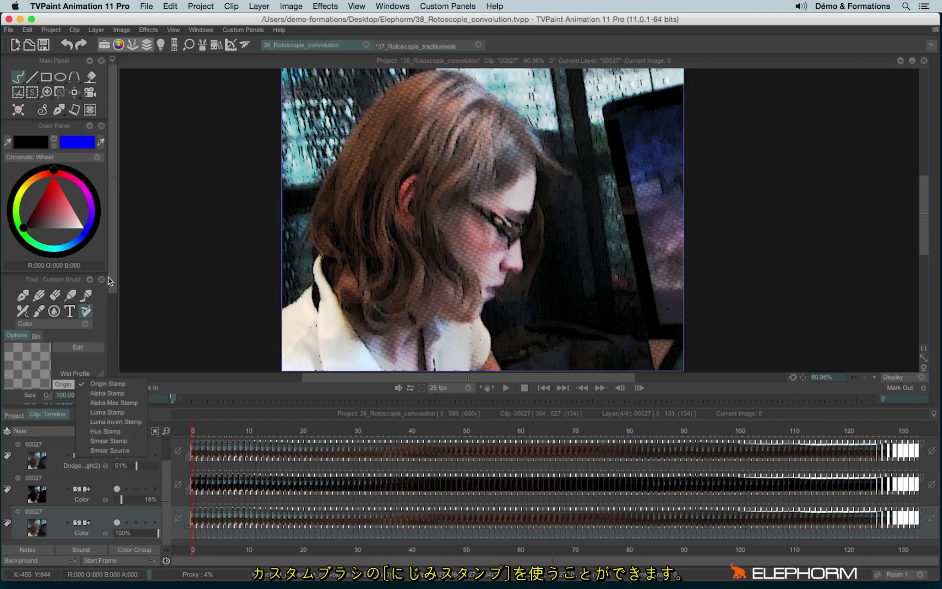
left_click(15, 416)
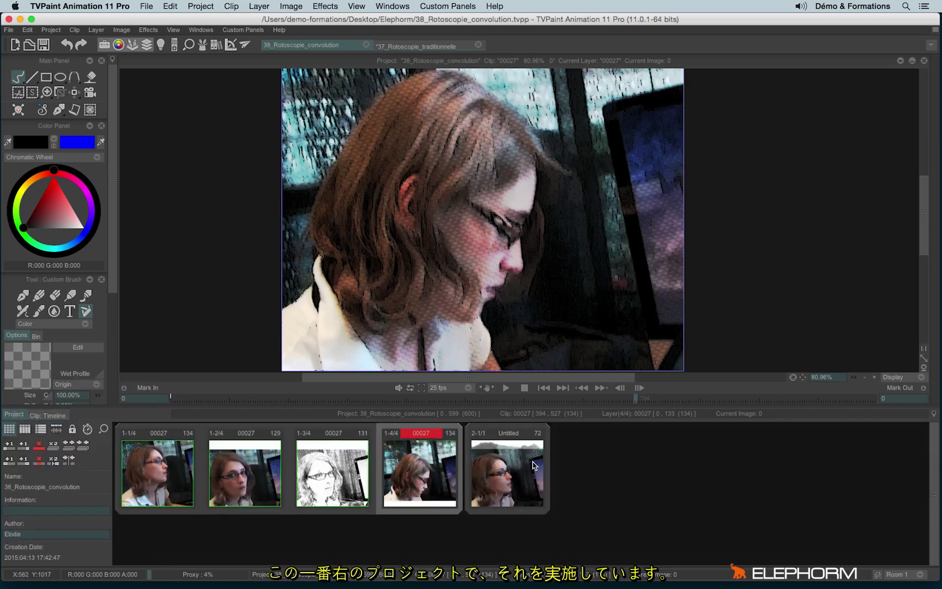
- Open the Untitled clip, scrub to frame 29, and check the smear layer's brush Origin setting
double_click(525, 478)
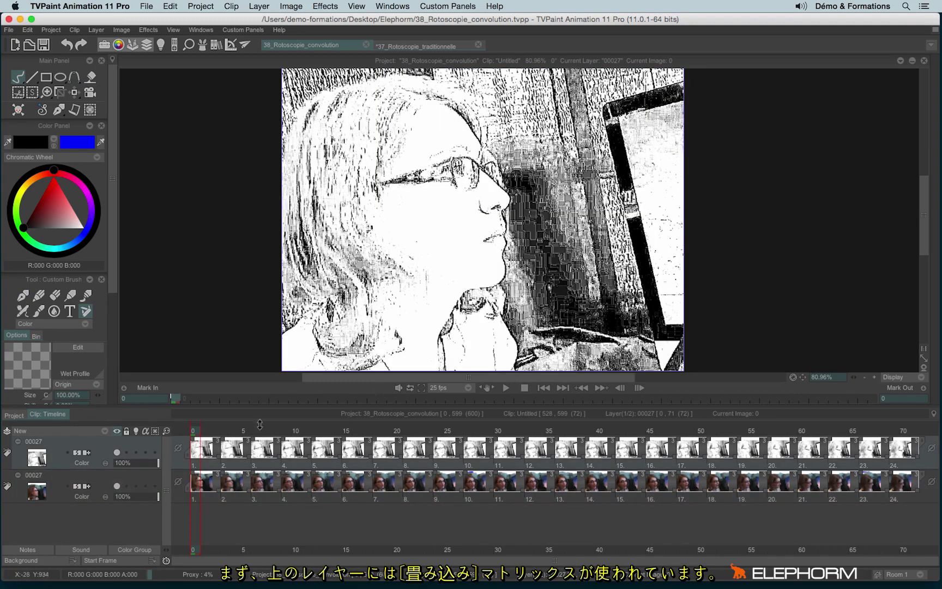
mouse_move(193, 431)
left_mouse_down()
mouse_move(567, 435)
mouse_move(194, 435)
left_mouse_up()
left_click(236, 469)
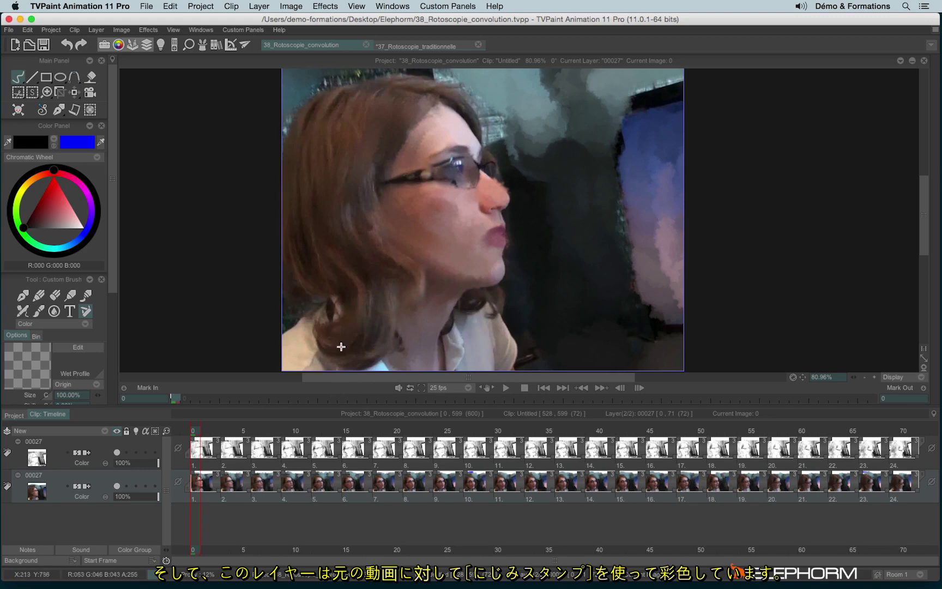
scroll(87, 328, "down", 3)
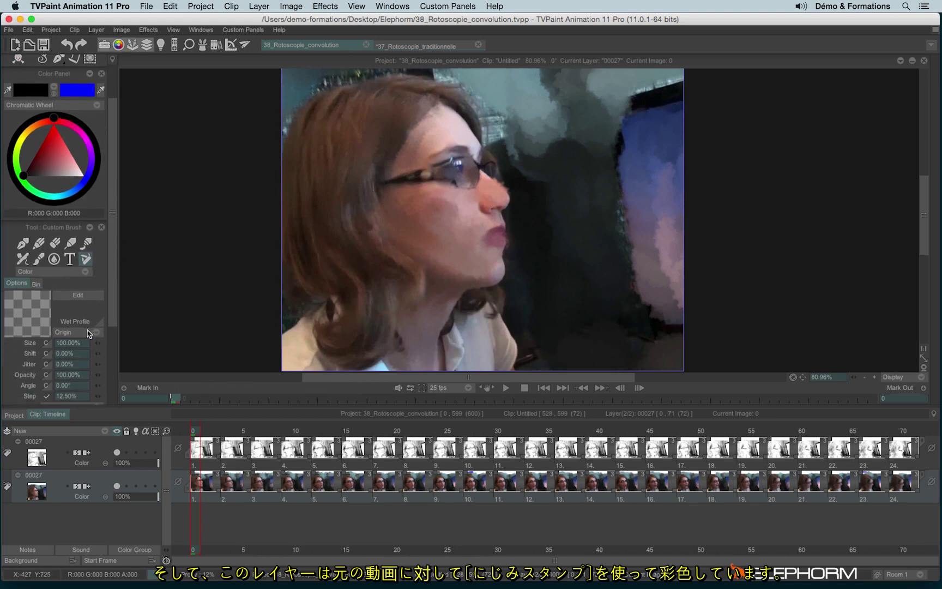
left_click(88, 333)
left_click(109, 312)
scroll(107, 290, "up", 3)
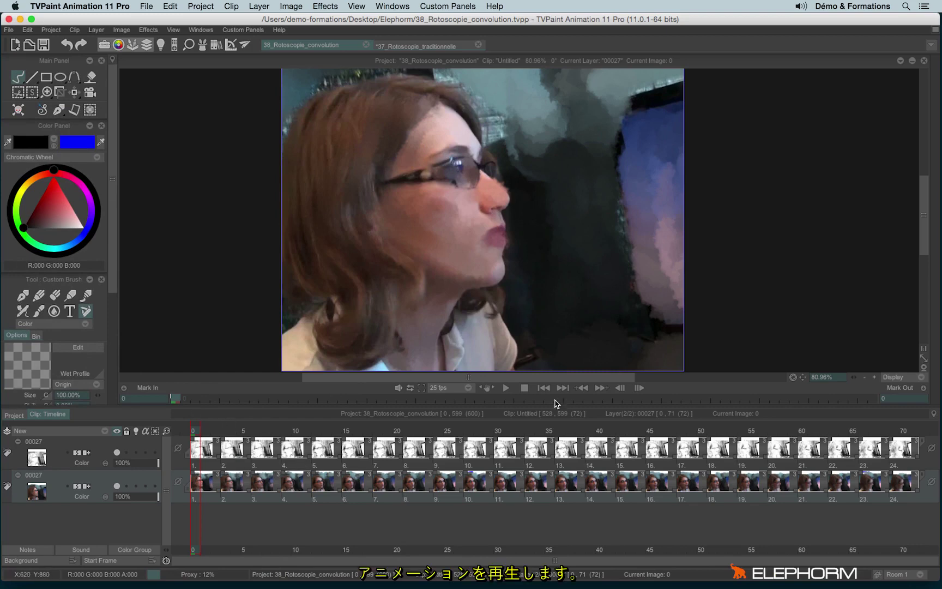
- Play the Untitled clip's animation through and then stop it
left_click(506, 388)
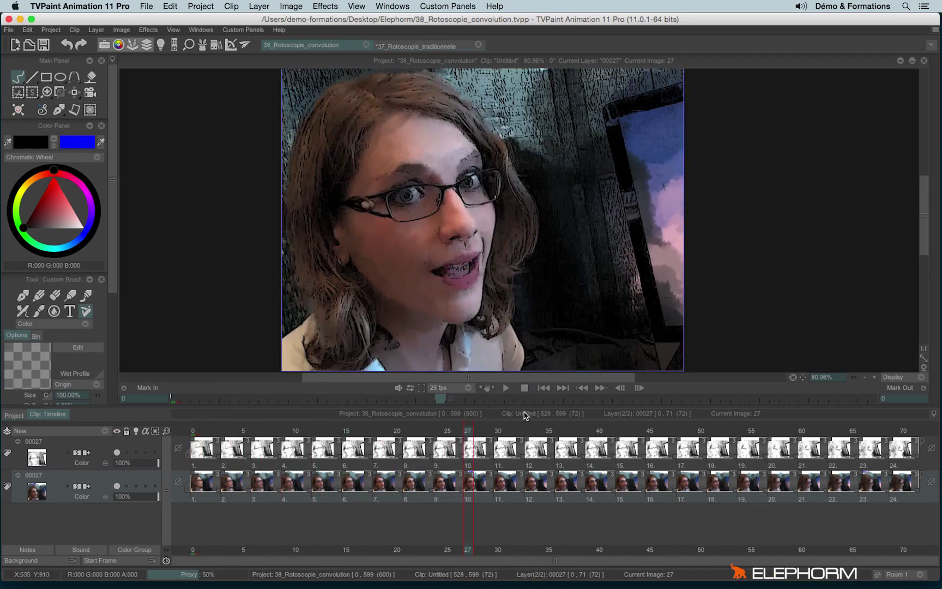
left_click(506, 388)
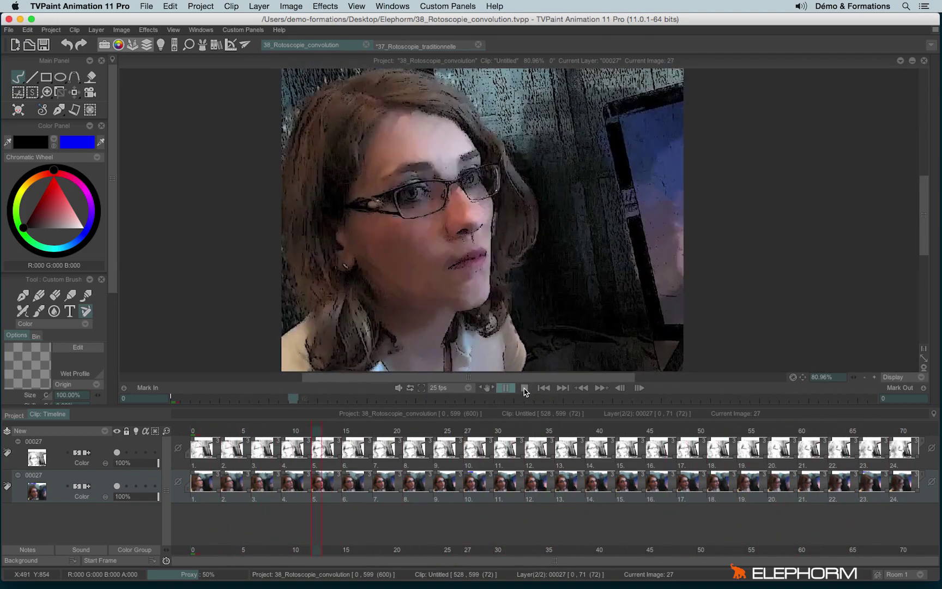
left_click(525, 388)
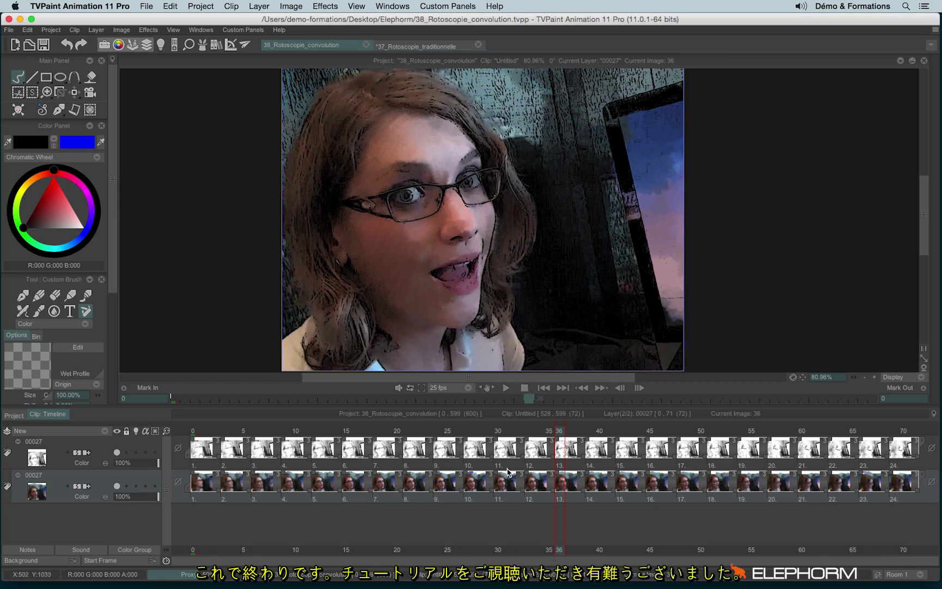